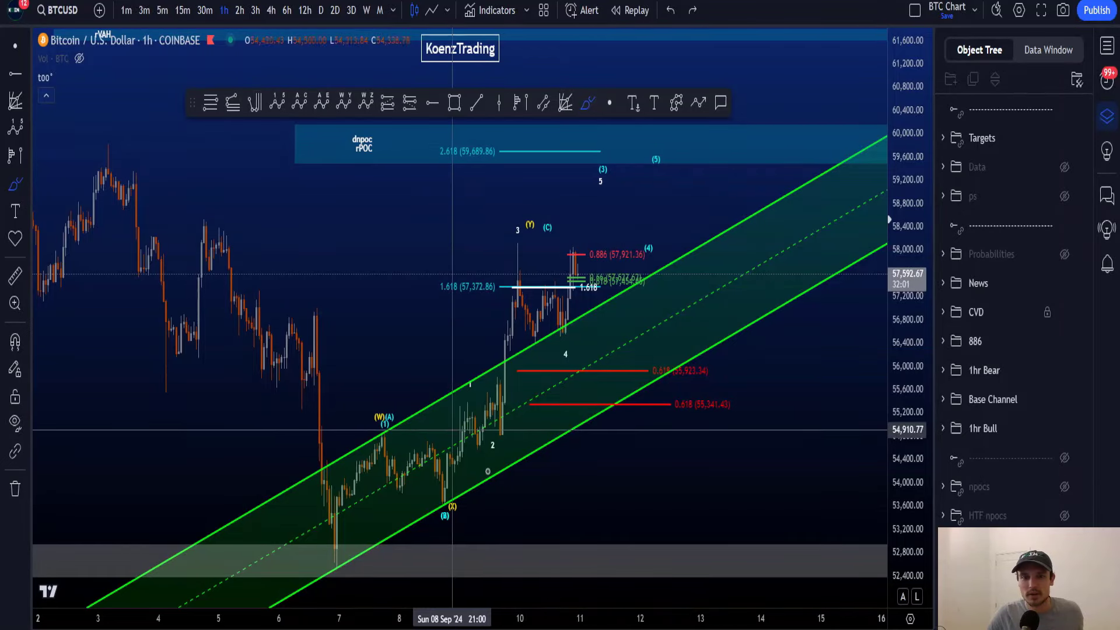
# Brush-sketch a loop over recent price action and two wave paths, undoing each.
pyautogui.moveTo(454, 433)
pyautogui.mouseDown()
pyautogui.moveTo(618, 227)
pyautogui.moveTo(377, 426)
pyautogui.moveTo(567, 459)
pyautogui.mouseUp()
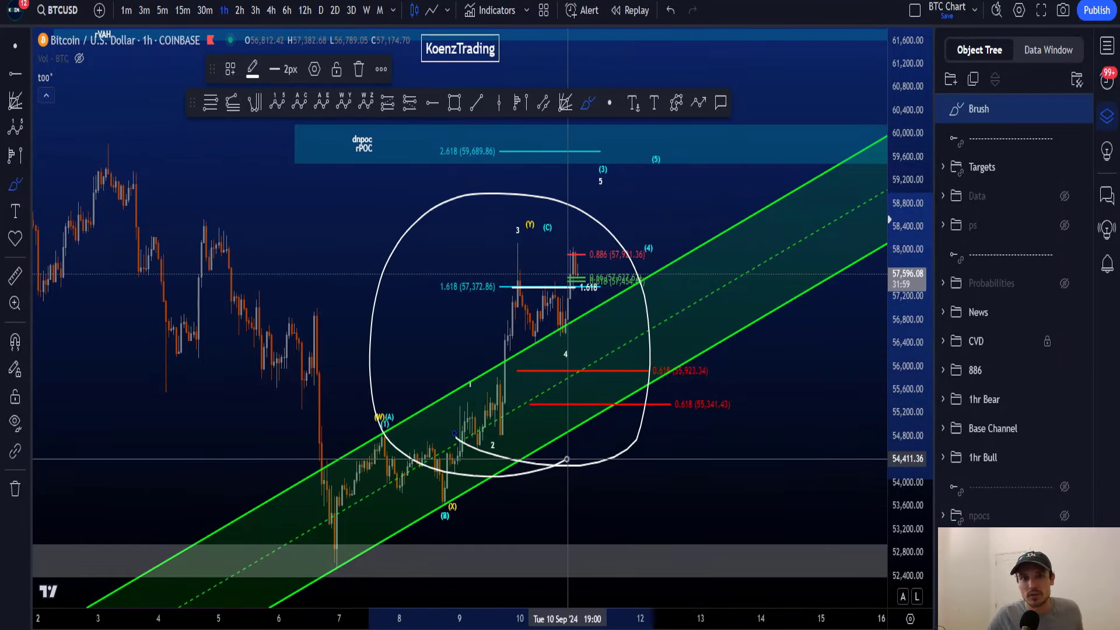
pyautogui.hotkey('ctrl', 'z')
pyautogui.hotkey('ctrl', 'z')
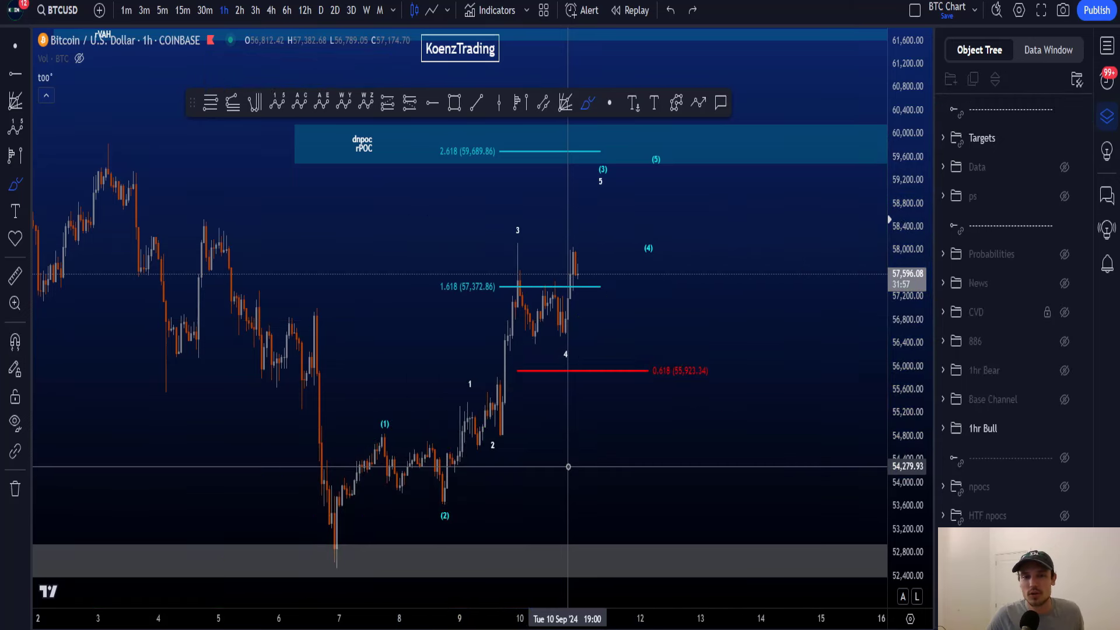
pyautogui.moveTo(335, 552)
pyautogui.mouseDown()
pyautogui.moveTo(383, 431)
pyautogui.moveTo(446, 492)
pyautogui.moveTo(570, 245)
pyautogui.moveTo(652, 193)
pyautogui.moveTo(660, 169)
pyautogui.moveTo(600, 163)
pyautogui.moveTo(618, 175)
pyautogui.mouseUp()
pyautogui.hotkey('ctrl', 'z')
pyautogui.hotkey('ctrl', 'z')
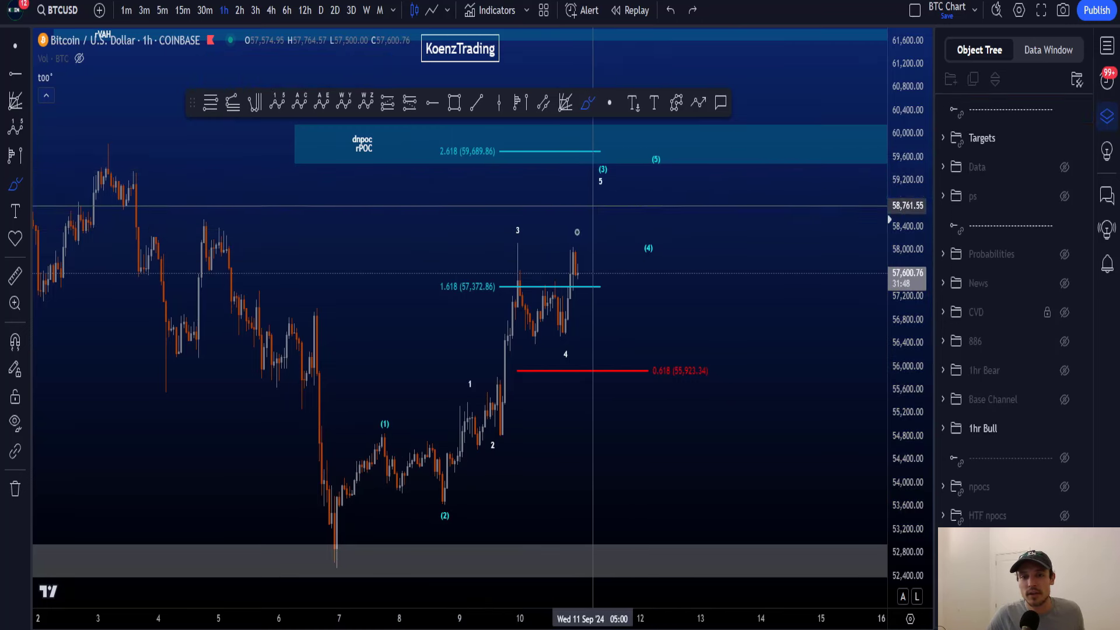
pyautogui.moveTo(442, 510)
pyautogui.mouseDown()
pyautogui.moveTo(470, 405)
pyautogui.moveTo(488, 432)
pyautogui.moveTo(528, 269)
pyautogui.moveTo(571, 303)
pyautogui.moveTo(602, 203)
pyautogui.mouseUp()
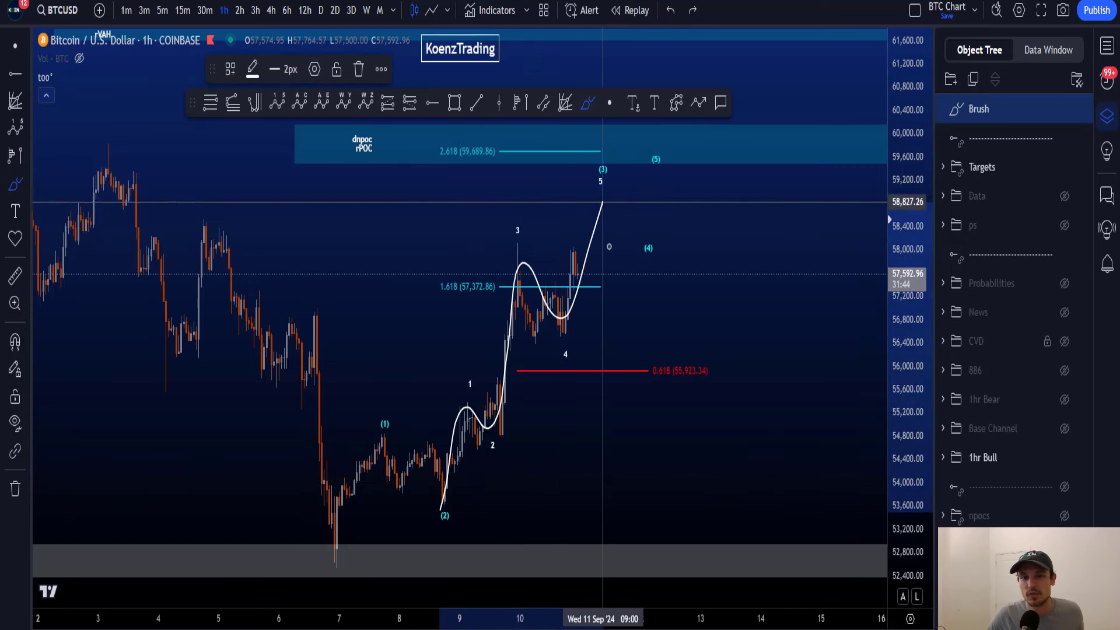
pyautogui.hotkey('ctrl', 'z')
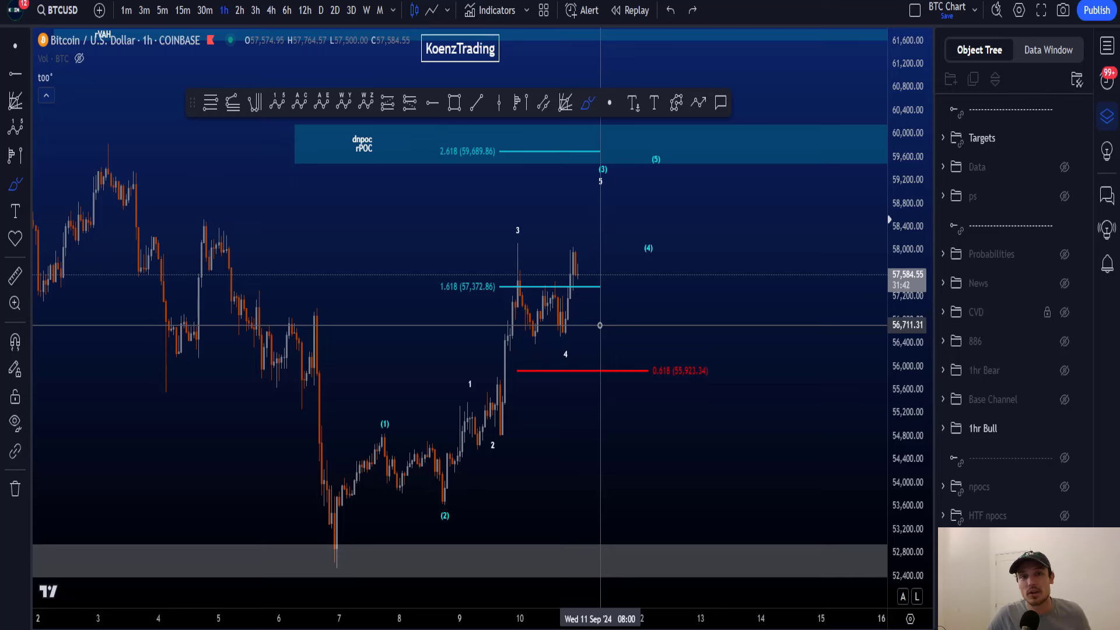
# Circle the 0.618, wave 3 and (4) labels and sketch a projected path, undoing each.
pyautogui.moveTo(703, 353)
pyautogui.mouseDown()
pyautogui.moveTo(658, 346)
pyautogui.moveTo(707, 392)
pyautogui.moveTo(703, 353)
pyautogui.mouseUp()
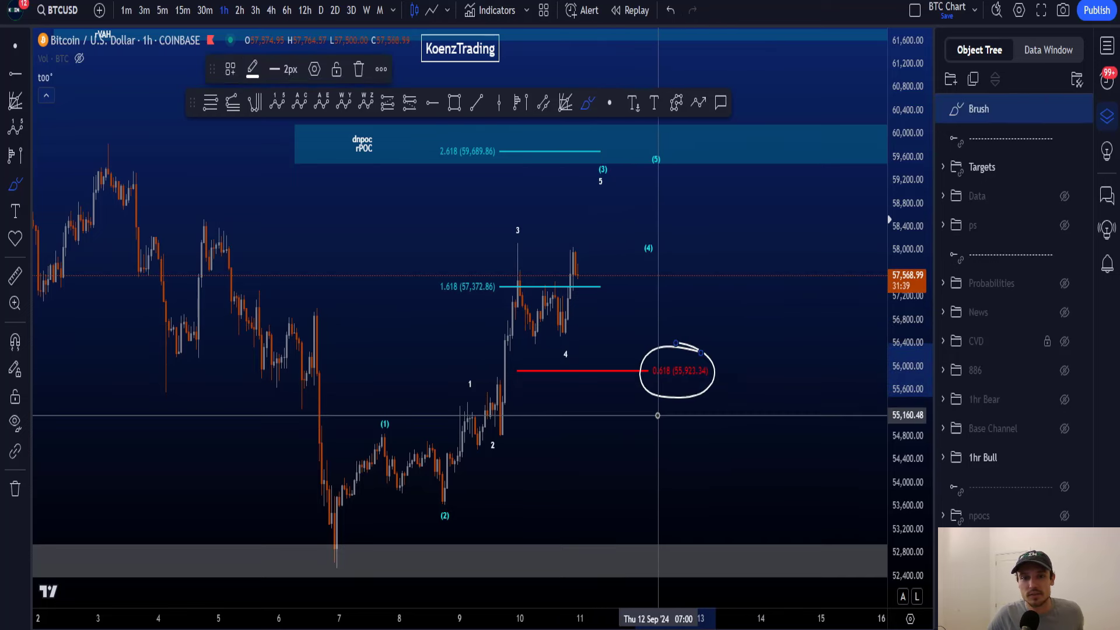
pyautogui.hotkey('ctrl', 'z')
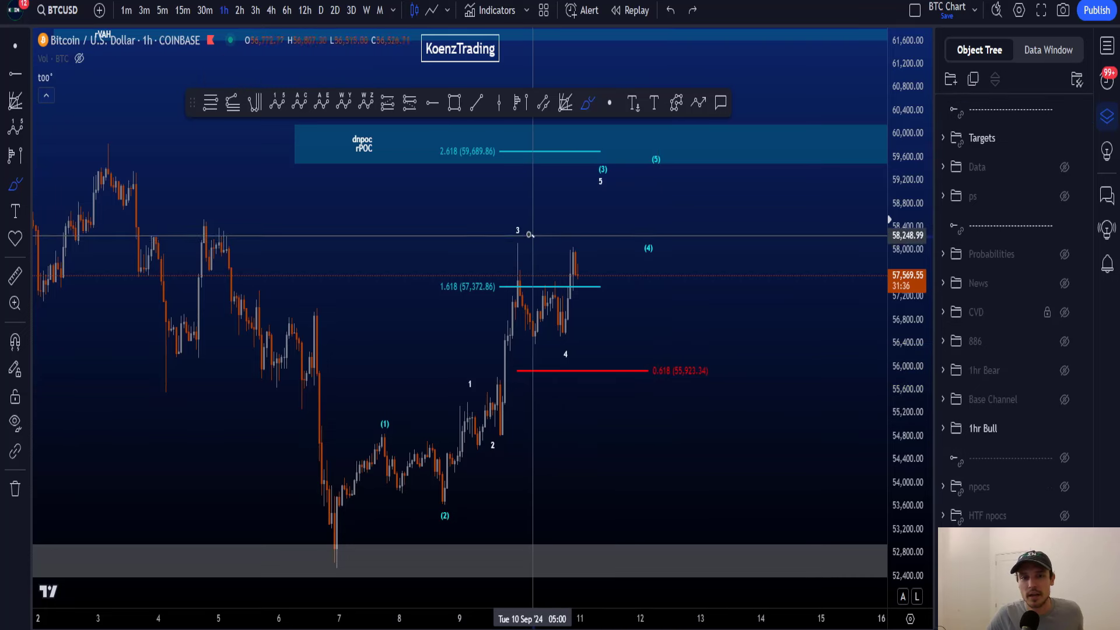
pyautogui.moveTo(528, 234)
pyautogui.mouseDown()
pyautogui.moveTo(507, 247)
pyautogui.moveTo(506, 231)
pyautogui.mouseUp()
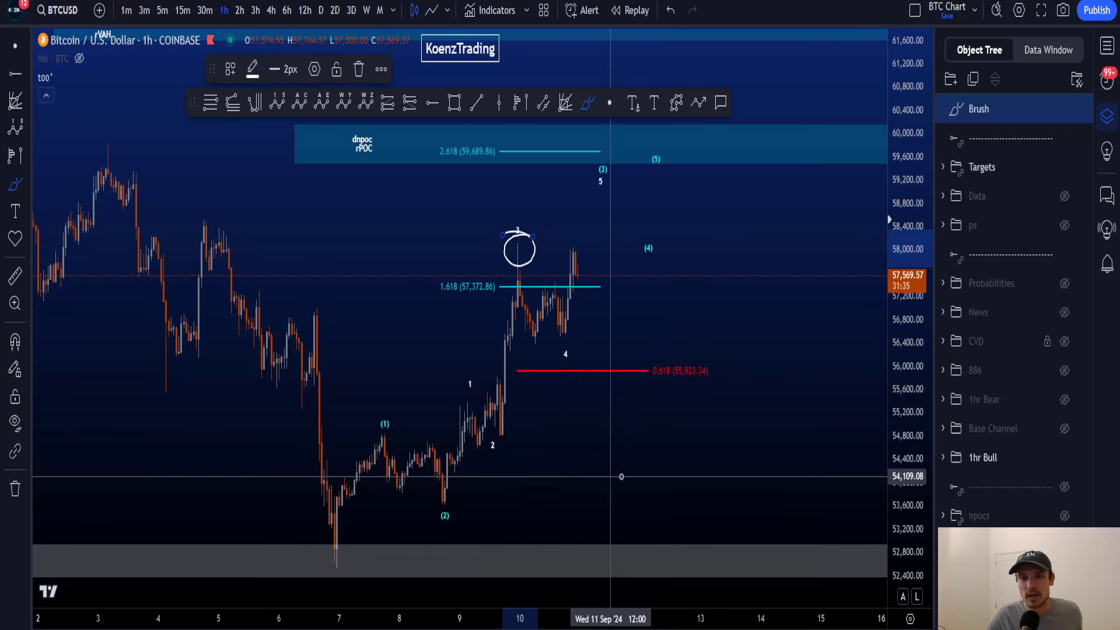
pyautogui.press('Delete')
pyautogui.moveTo(656, 349)
pyautogui.mouseDown()
pyautogui.moveTo(719, 359)
pyautogui.moveTo(639, 353)
pyautogui.moveTo(668, 353)
pyautogui.mouseUp()
pyautogui.hotkey('ctrl', 'z')
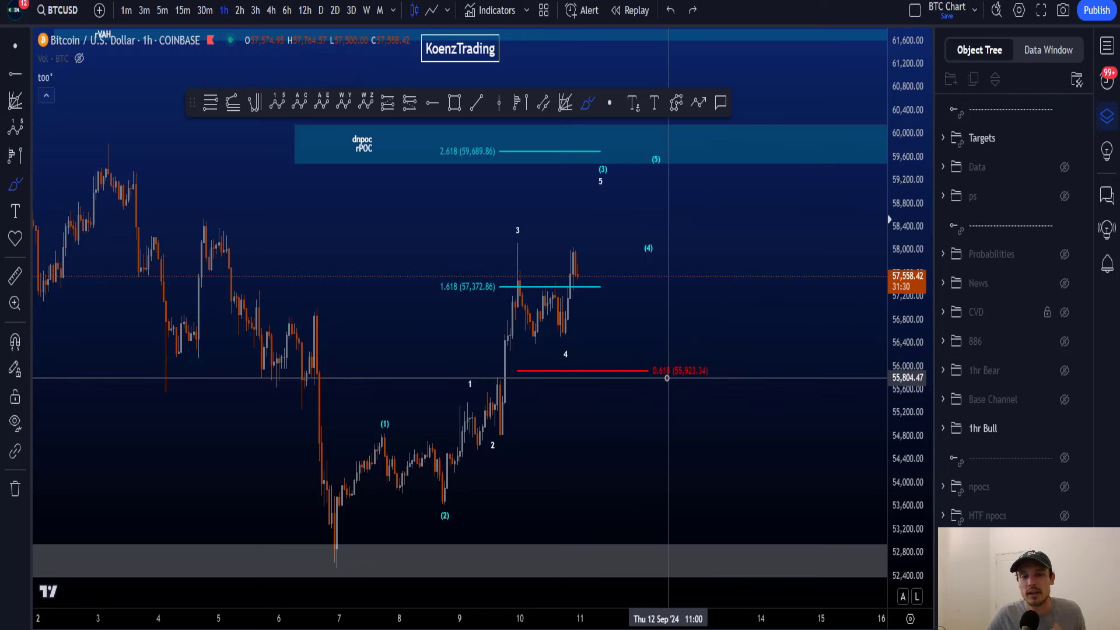
pyautogui.moveTo(330, 543)
pyautogui.mouseDown()
pyautogui.moveTo(376, 430)
pyautogui.moveTo(468, 459)
pyautogui.moveTo(574, 251)
pyautogui.moveTo(649, 156)
pyautogui.mouseUp()
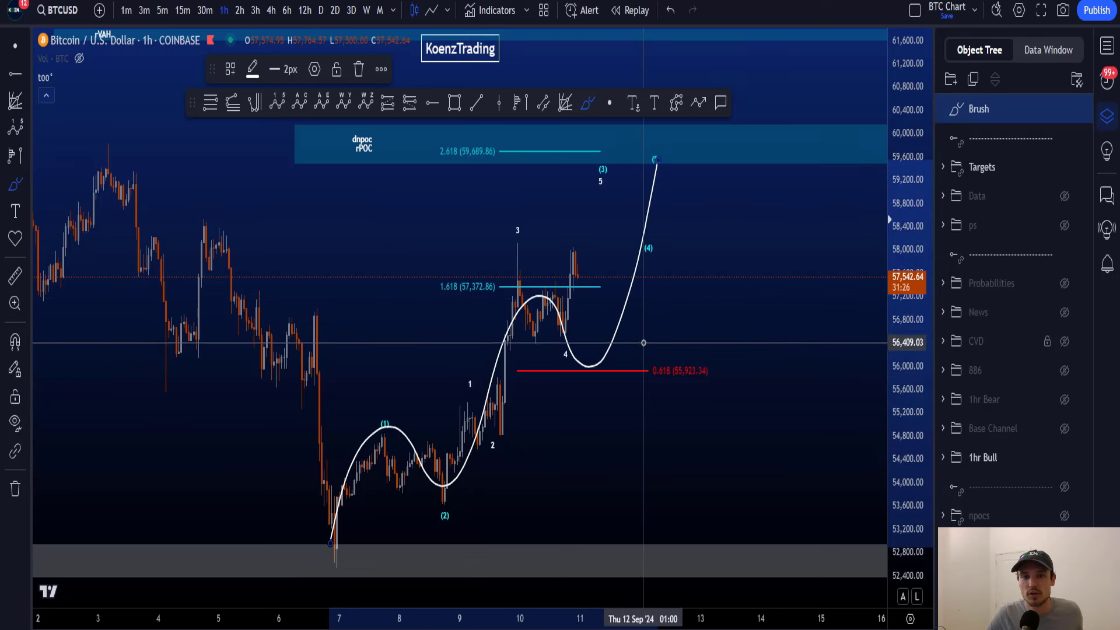
pyautogui.hotkey('ctrl', 'z')
pyautogui.moveTo(658, 234)
pyautogui.mouseDown()
pyautogui.moveTo(629, 256)
pyautogui.moveTo(669, 257)
pyautogui.moveTo(659, 234)
pyautogui.mouseUp()
pyautogui.hotkey('ctrl', 'z')
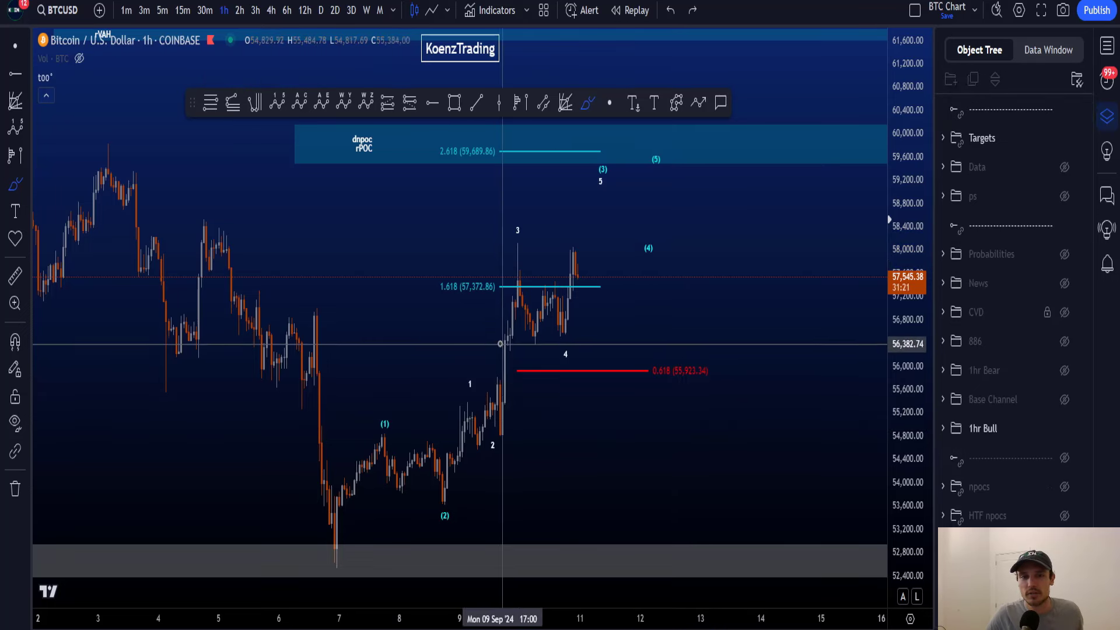
# Loop the 1.618 label and the wave 2 lows, undo every stroke, and exit brush drawing.
pyautogui.moveTo(448, 310)
pyautogui.mouseDown()
pyautogui.moveTo(518, 281)
pyautogui.moveTo(429, 292)
pyautogui.moveTo(480, 307)
pyautogui.mouseUp()
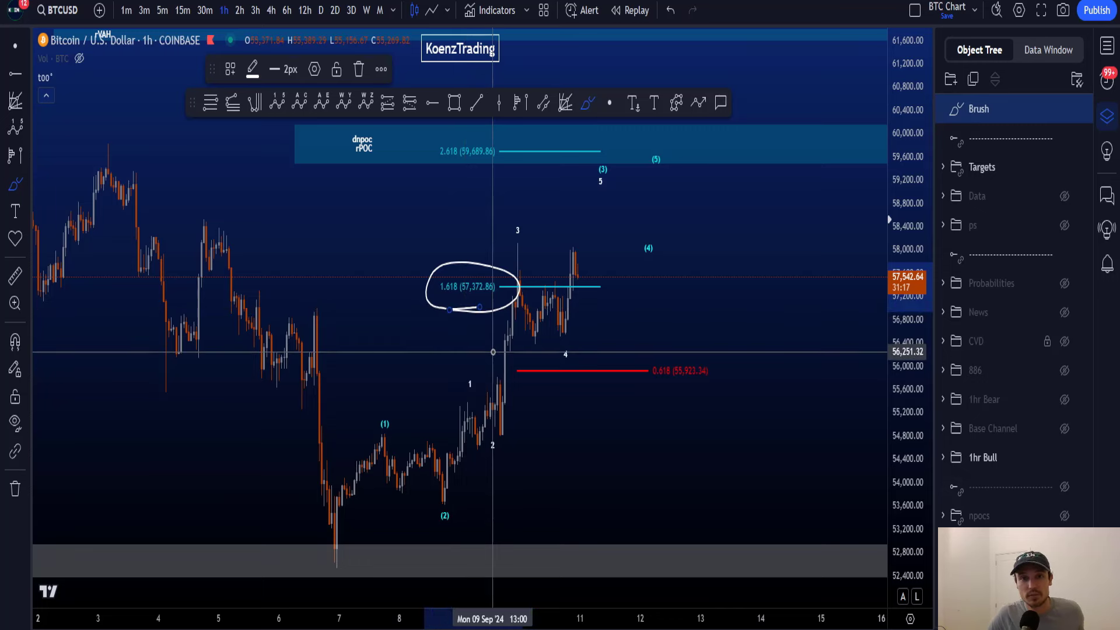
pyautogui.hotkey('ctrl', 'z')
pyautogui.moveTo(337, 551)
pyautogui.mouseDown()
pyautogui.moveTo(342, 575)
pyautogui.moveTo(374, 467)
pyautogui.moveTo(391, 455)
pyautogui.moveTo(440, 505)
pyautogui.moveTo(437, 482)
pyautogui.mouseUp()
pyautogui.hotkey('ctrl', 'z')
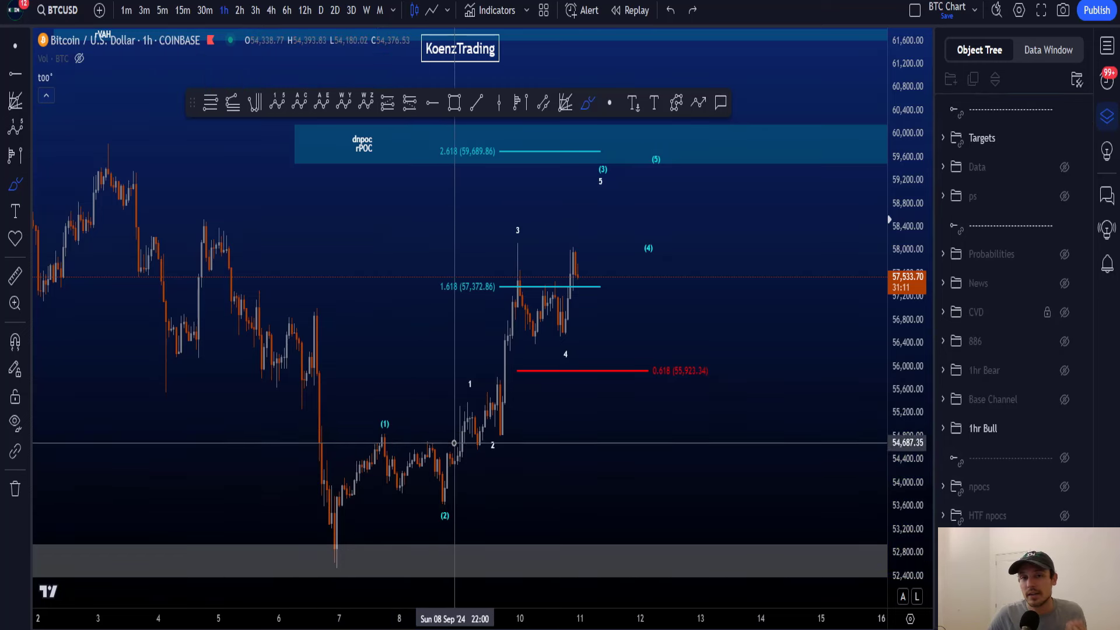
pyautogui.moveTo(480, 265)
pyautogui.mouseDown()
pyautogui.moveTo(443, 273)
pyautogui.moveTo(488, 272)
pyautogui.moveTo(528, 303)
pyautogui.moveTo(601, 271)
pyautogui.moveTo(429, 273)
pyautogui.mouseUp()
pyautogui.hotkey('ctrl', 'z')
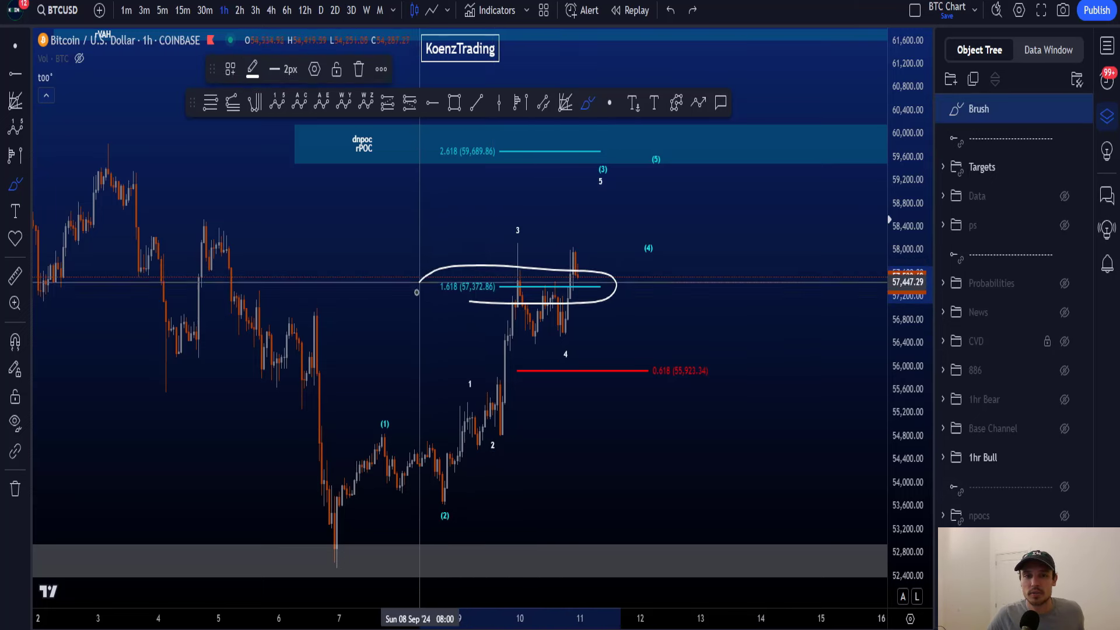
pyautogui.hotkey('ctrl', 'z')
pyautogui.moveTo(521, 279); pyautogui.dragTo(556, 187)
pyautogui.hotkey('ctrl', 'z')
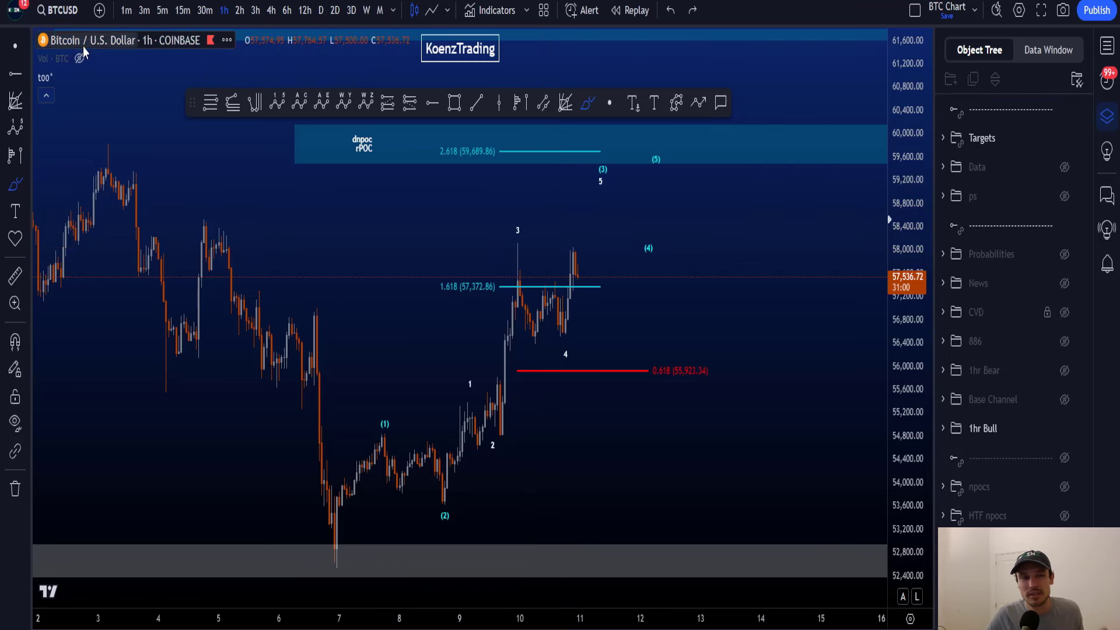
pyautogui.press('Escape')
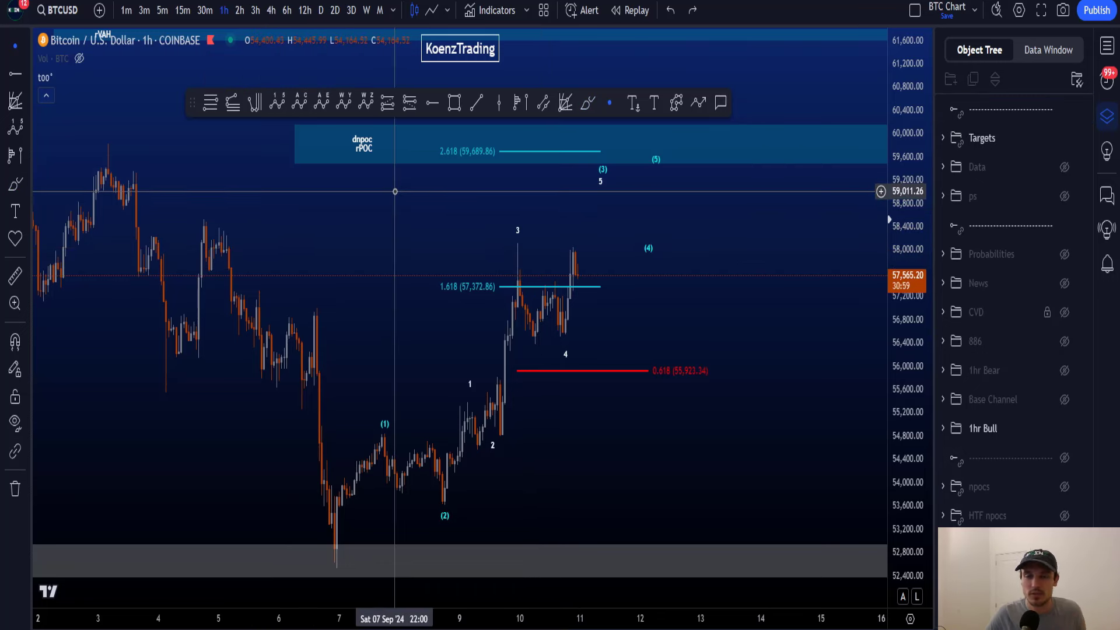
# Pan the chart, then select and deselect the dnpoc/rPOC zone rectangle.
pyautogui.moveTo(395, 191); pyautogui.dragTo(379, 222)
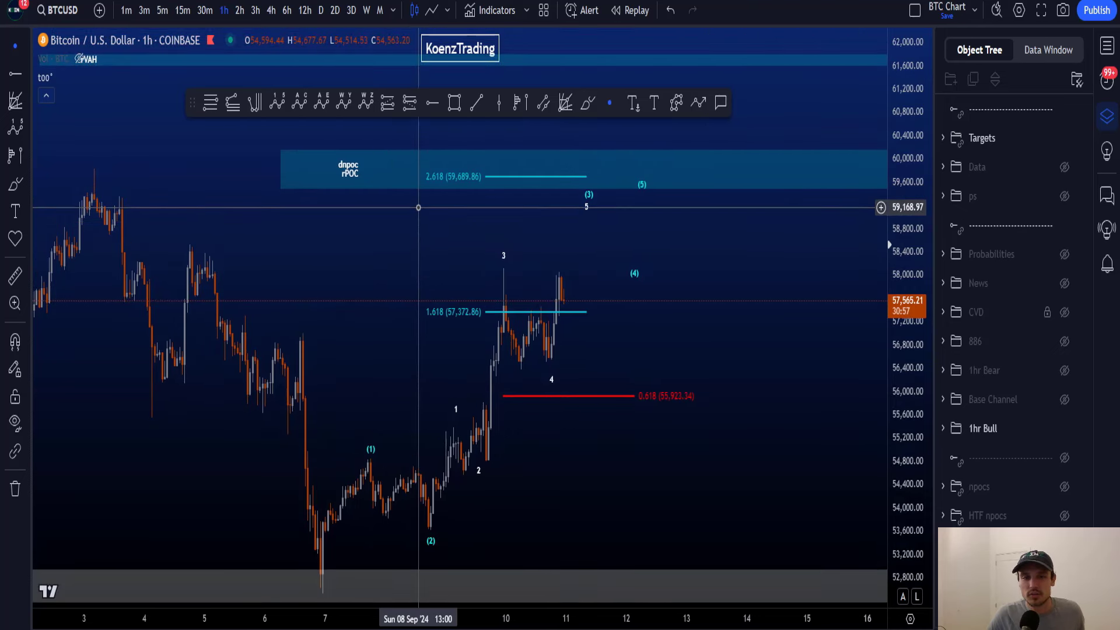
pyautogui.click(358, 187)
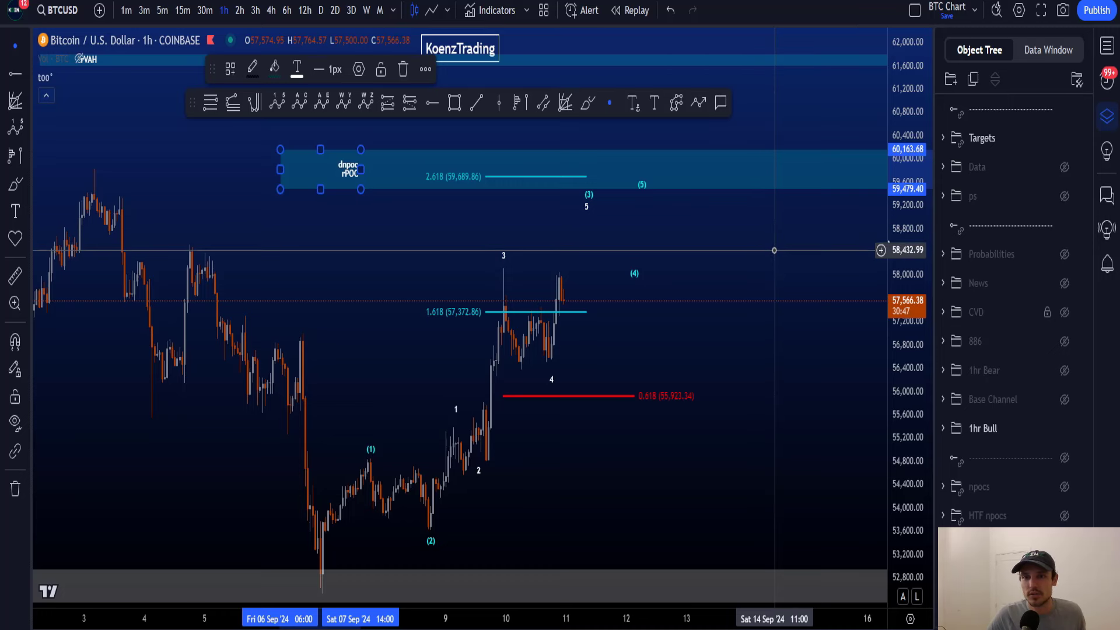
pyautogui.click(773, 231)
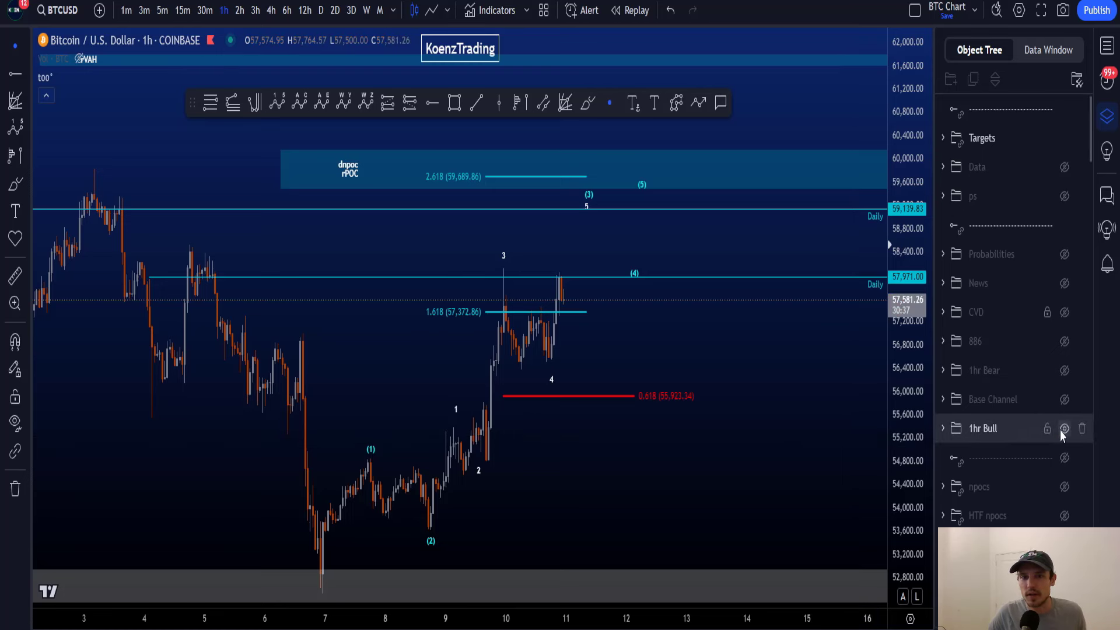
# Hide the 1hr Bull group and reveal the 4hr Bars Pattern projection in the Object Tree.
pyautogui.click(1061, 429)
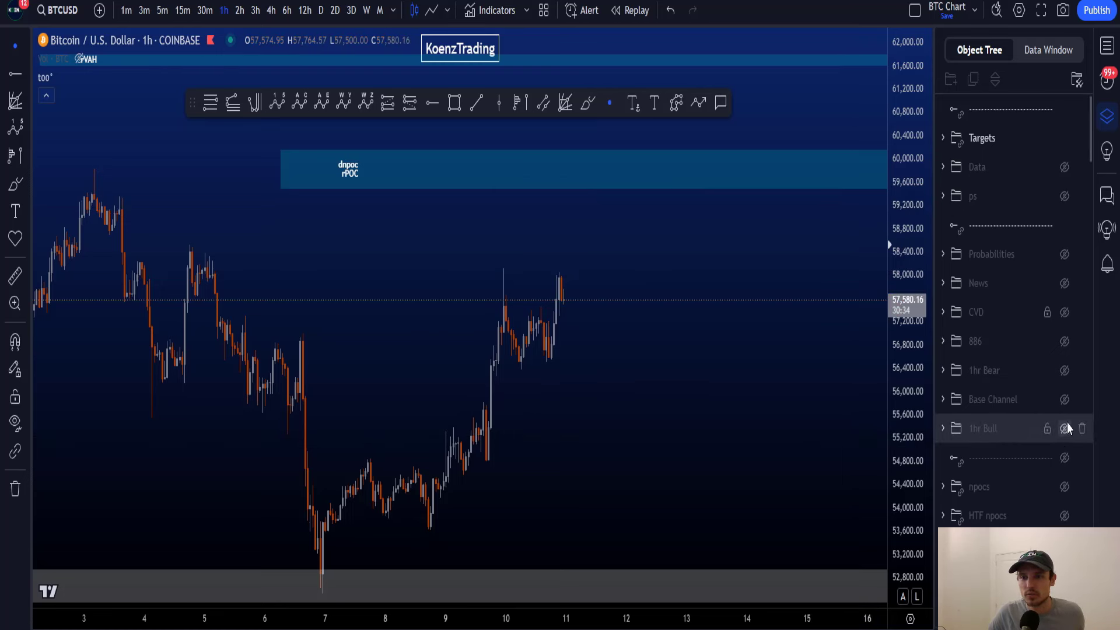
pyautogui.scroll(-3, 1003, 428)
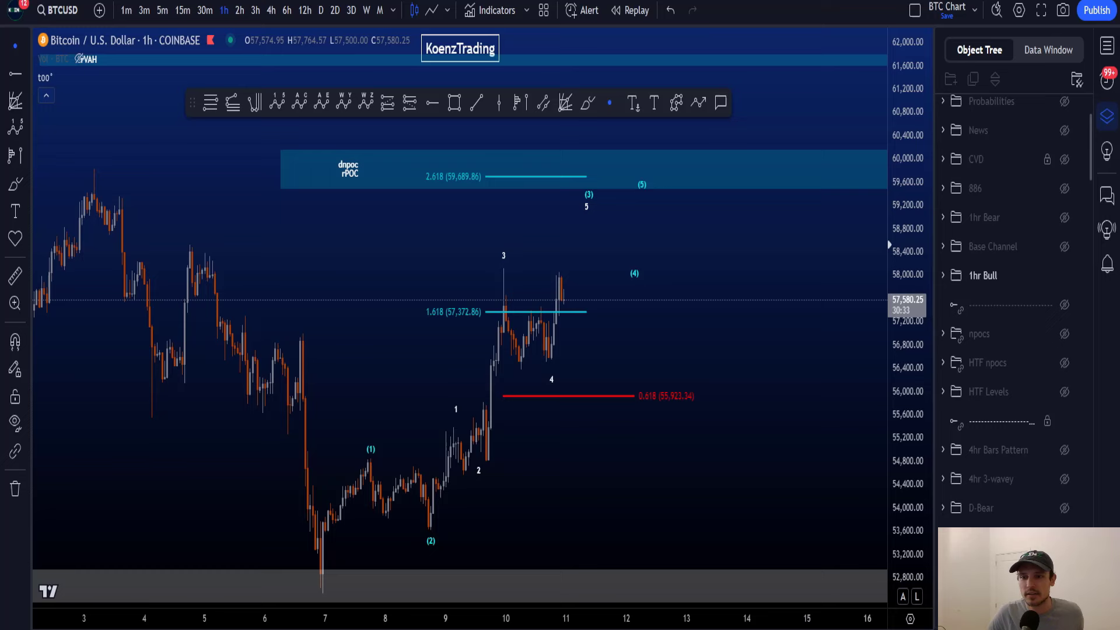
pyautogui.click(1064, 450)
pyautogui.moveTo(835, 485); pyautogui.dragTo(787, 480)
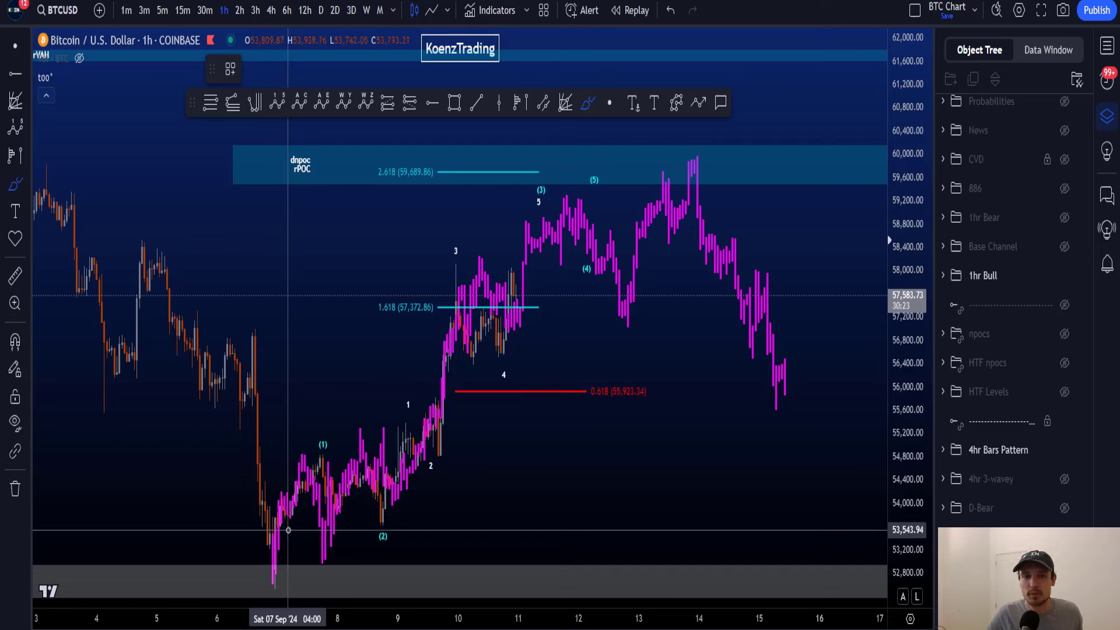
# Brush loops around the projected move, wave 3 and 57,400 candles, plus a (4)-low path, undoing each.
pyautogui.moveTo(251, 555)
pyautogui.mouseDown()
pyautogui.moveTo(533, 536)
pyautogui.moveTo(828, 222)
pyautogui.moveTo(310, 292)
pyautogui.mouseUp()
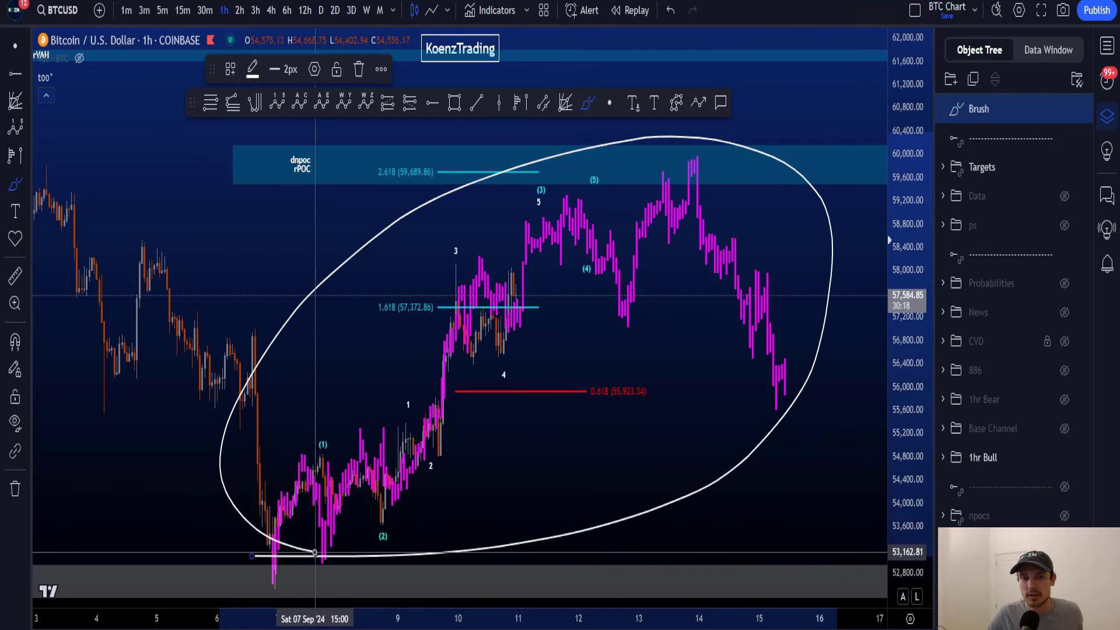
pyautogui.hotkey('ctrl', 'z')
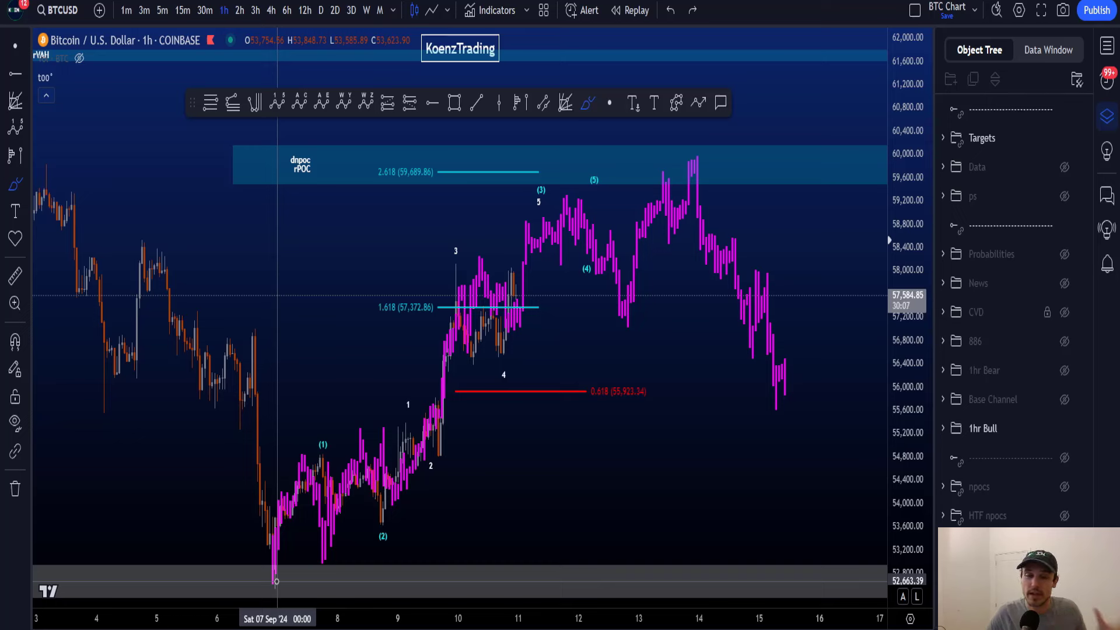
pyautogui.moveTo(273, 584)
pyautogui.mouseDown()
pyautogui.moveTo(325, 531)
pyautogui.moveTo(342, 475)
pyautogui.moveTo(388, 512)
pyautogui.moveTo(414, 483)
pyautogui.moveTo(447, 332)
pyautogui.moveTo(528, 280)
pyautogui.moveTo(466, 350)
pyautogui.moveTo(528, 275)
pyautogui.moveTo(548, 204)
pyautogui.moveTo(552, 256)
pyautogui.moveTo(589, 285)
pyautogui.moveTo(636, 233)
pyautogui.moveTo(647, 193)
pyautogui.moveTo(671, 245)
pyautogui.mouseUp()
pyautogui.hotkey('ctrl', 'z')
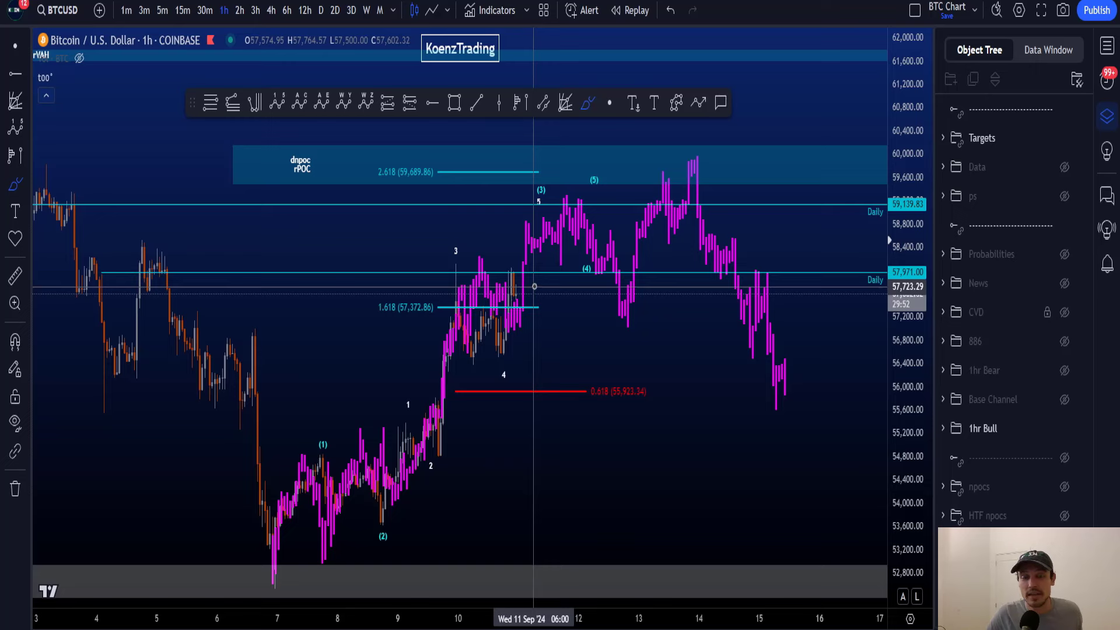
pyautogui.moveTo(430, 260)
pyautogui.mouseDown()
pyautogui.moveTo(523, 274)
pyautogui.moveTo(426, 274)
pyautogui.moveTo(590, 193)
pyautogui.moveTo(552, 206)
pyautogui.mouseUp()
pyautogui.hotkey('ctrl', 'z')
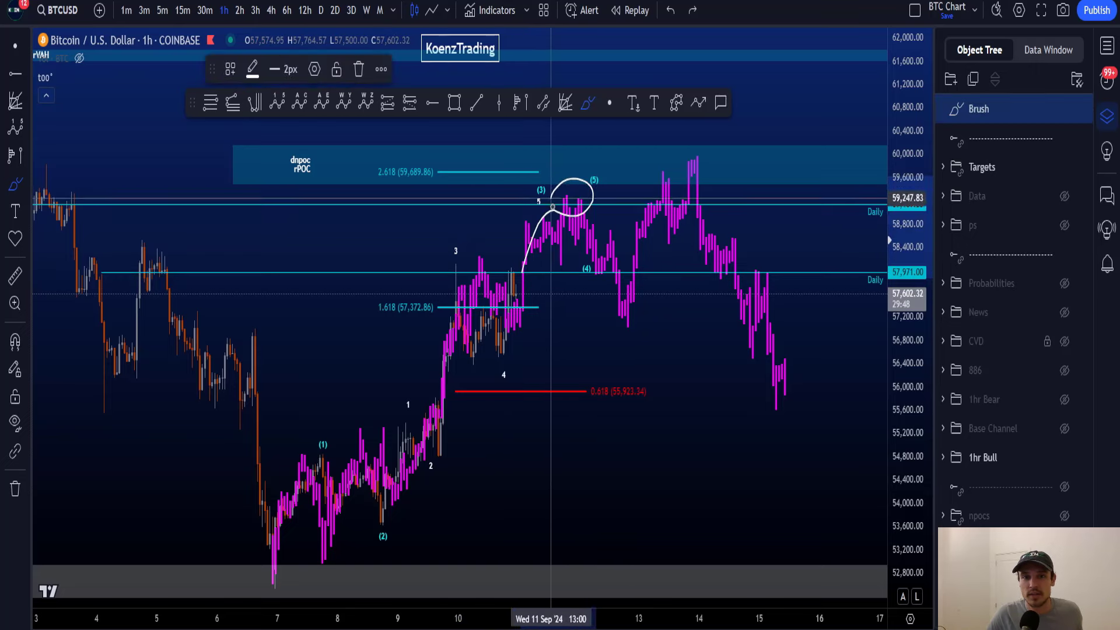
pyautogui.hotkey('ctrl', 'z')
pyautogui.moveTo(637, 282)
pyautogui.mouseDown()
pyautogui.moveTo(434, 294)
pyautogui.moveTo(546, 280)
pyautogui.moveTo(514, 290)
pyautogui.mouseUp()
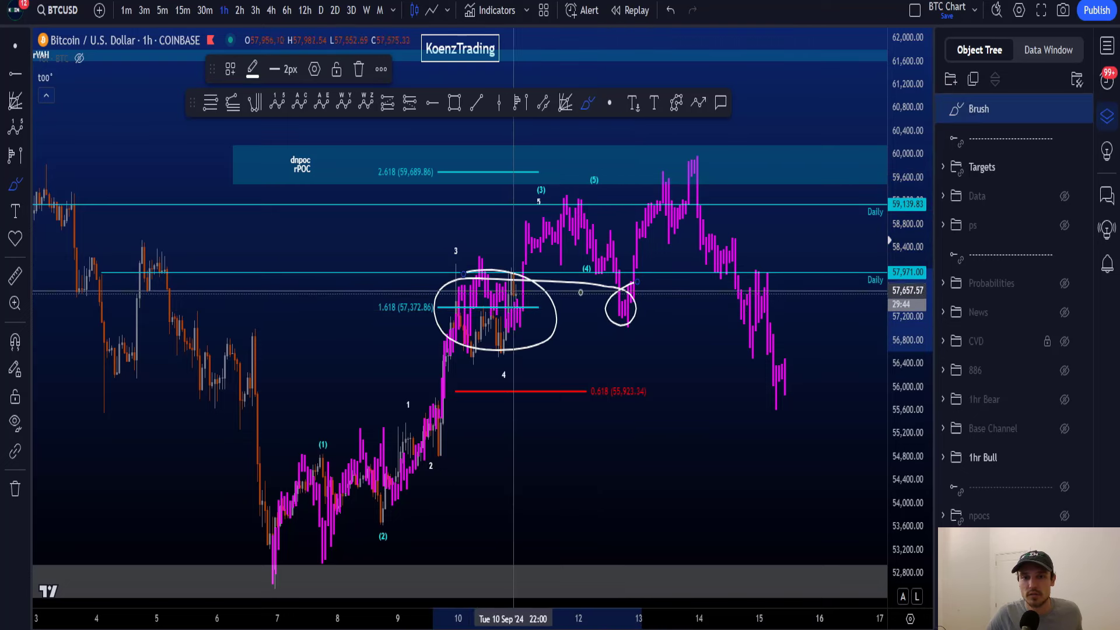
pyautogui.hotkey('ctrl', 'z')
pyautogui.moveTo(625, 315)
pyautogui.mouseDown()
pyautogui.moveTo(714, 152)
pyautogui.moveTo(668, 181)
pyautogui.mouseUp()
pyautogui.hotkey('ctrl', 'z')
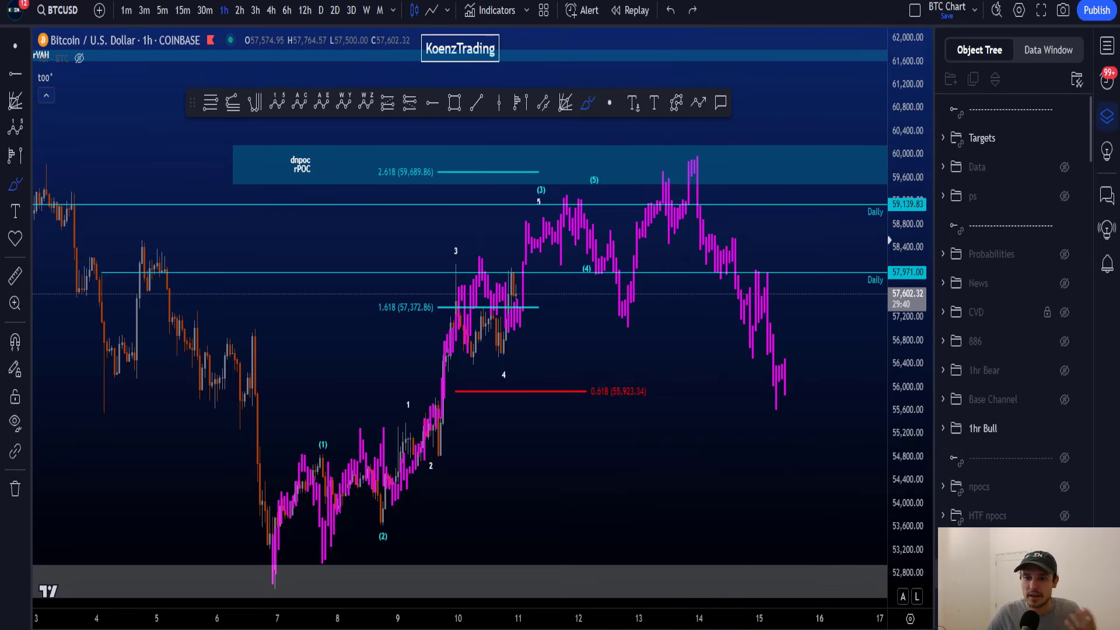
# Hide the Elliott wave labels and fib lines, then show Base Channel and 1hr Bull.
pyautogui.press('Delete')
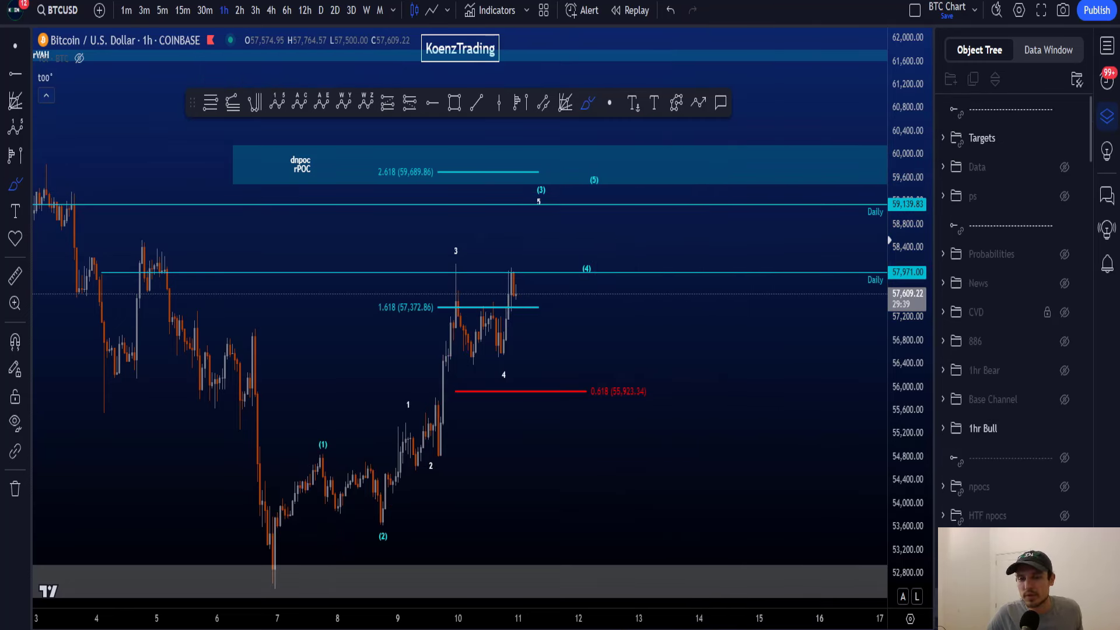
pyautogui.click(1065, 457)
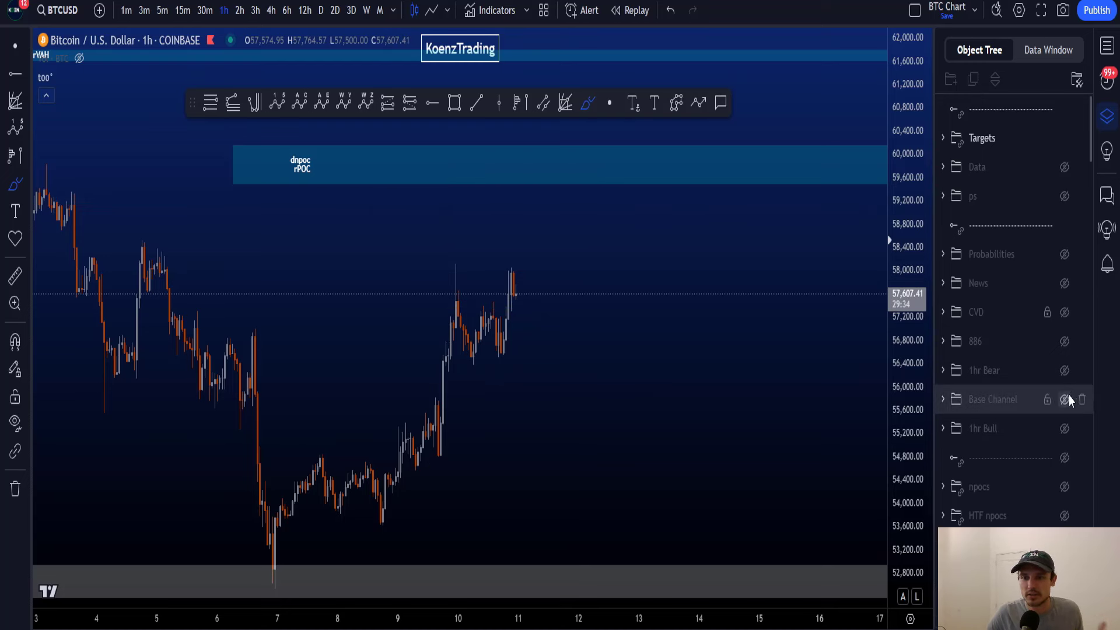
pyautogui.click(1066, 400)
pyautogui.click(1066, 429)
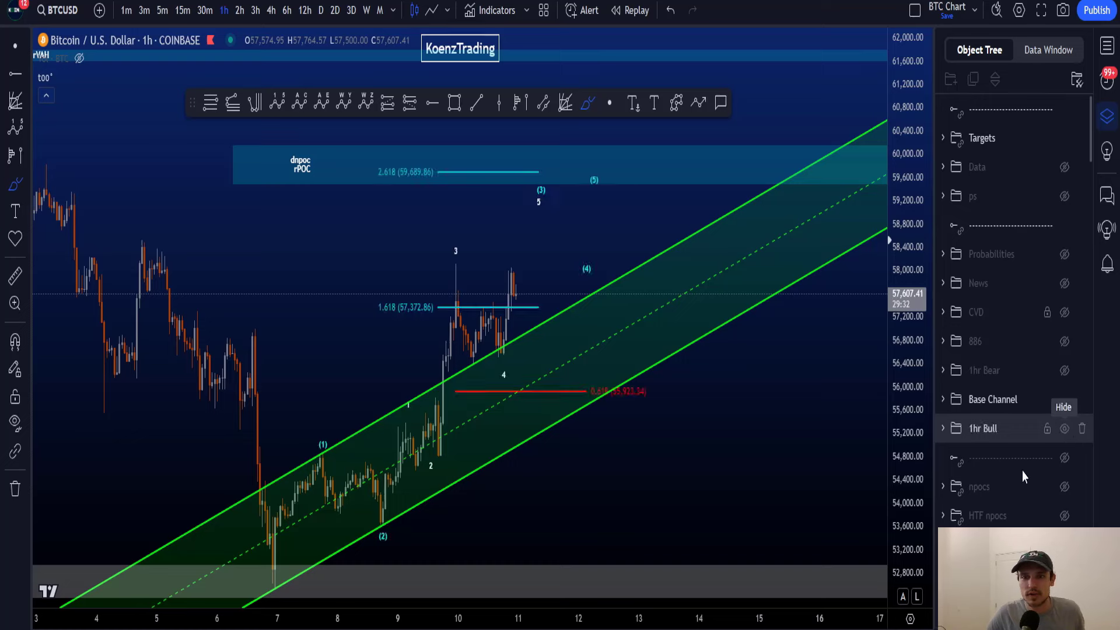
# Sketch and remove strokes around the low, wave (1) and (3), then hide Base Channel.
pyautogui.moveTo(288, 567)
pyautogui.mouseDown()
pyautogui.moveTo(259, 577)
pyautogui.moveTo(347, 557)
pyautogui.moveTo(397, 519)
pyautogui.moveTo(331, 472)
pyautogui.mouseUp()
pyautogui.hotkey('ctrl', 'z')
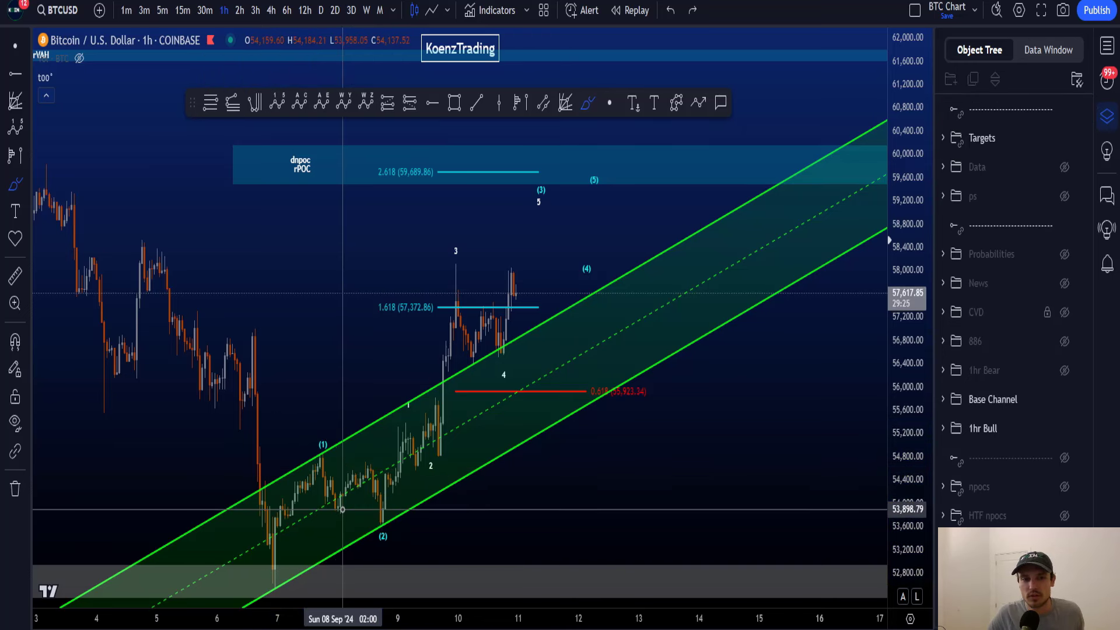
pyautogui.moveTo(274, 569)
pyautogui.mouseDown()
pyautogui.moveTo(317, 469)
pyautogui.moveTo(380, 515)
pyautogui.moveTo(432, 461)
pyautogui.moveTo(502, 203)
pyautogui.moveTo(523, 209)
pyautogui.moveTo(549, 266)
pyautogui.moveTo(586, 278)
pyautogui.moveTo(630, 170)
pyautogui.mouseUp()
pyautogui.press('Delete')
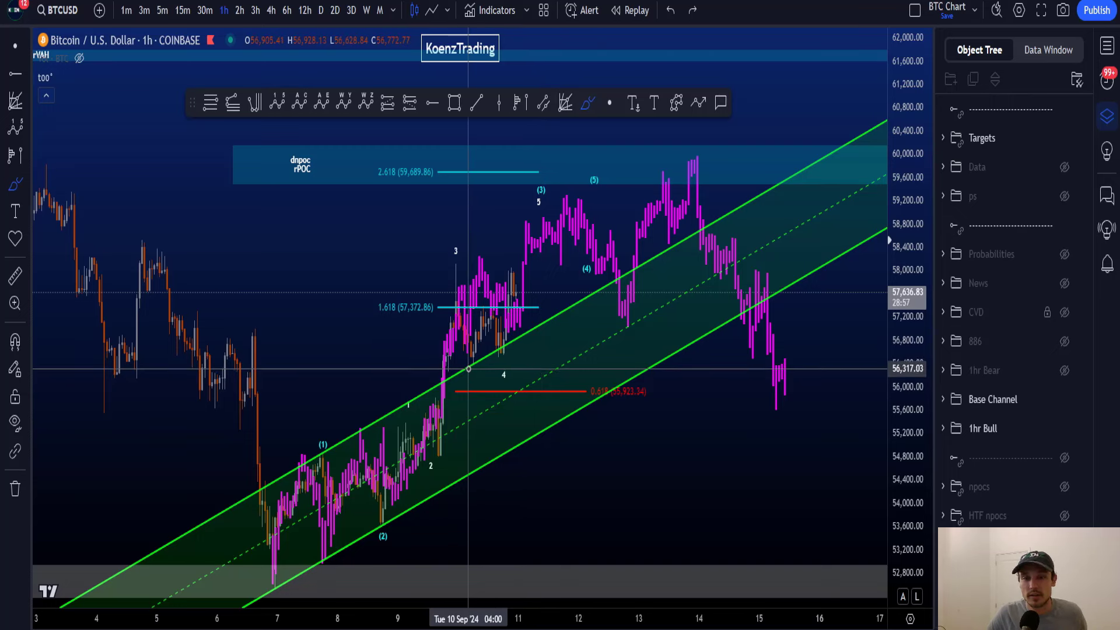
pyautogui.moveTo(514, 337)
pyautogui.mouseDown()
pyautogui.moveTo(526, 280)
pyautogui.moveTo(551, 234)
pyautogui.moveTo(594, 244)
pyautogui.moveTo(598, 274)
pyautogui.moveTo(644, 291)
pyautogui.moveTo(614, 332)
pyautogui.mouseUp()
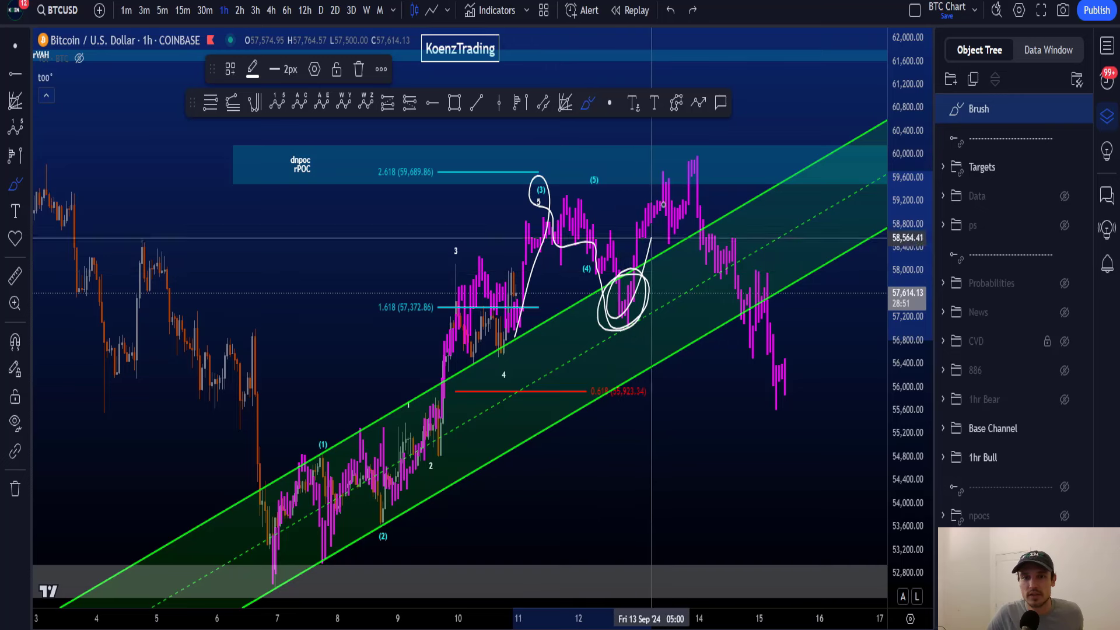
pyautogui.press('Delete')
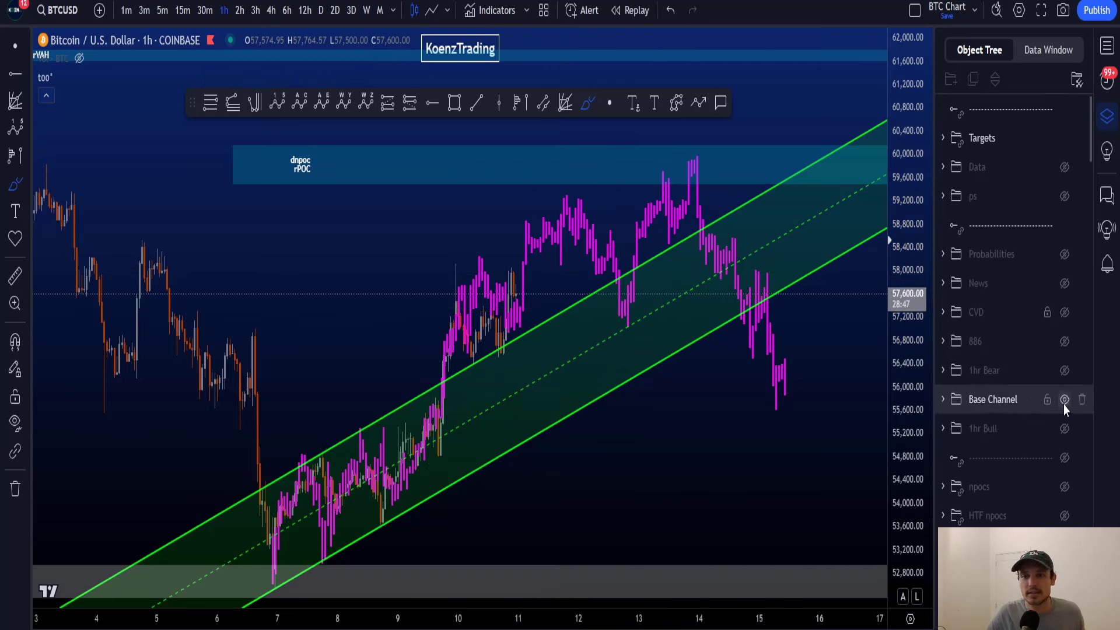
pyautogui.click(1064, 399)
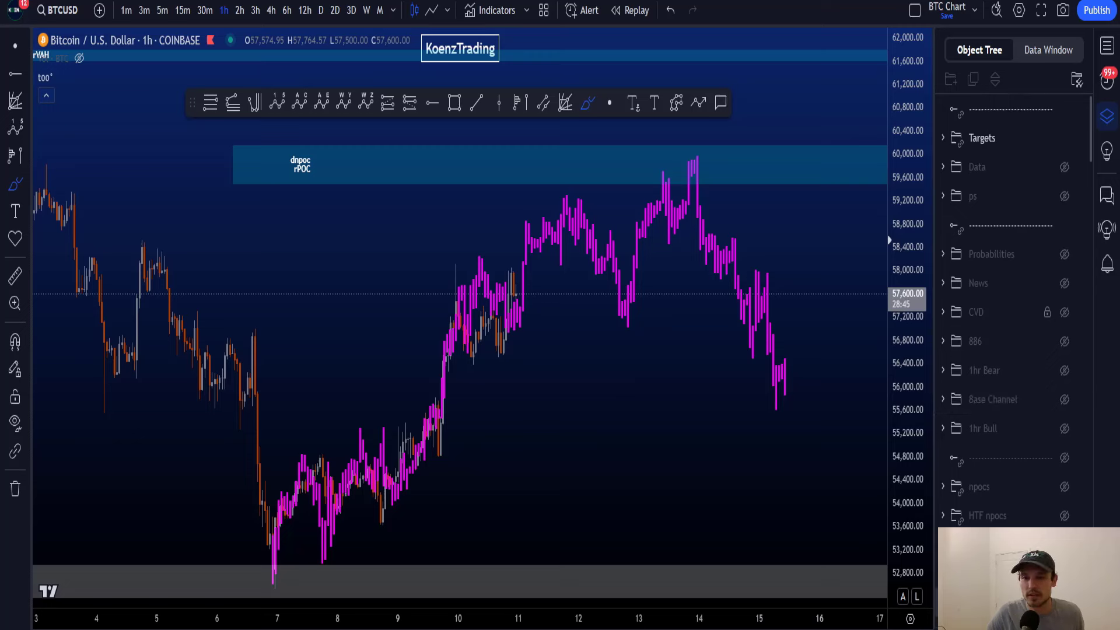
# Show the 1hr Bear count and trace, then undo, a wave path from the Sep 7 low.
pyautogui.click(1064, 370)
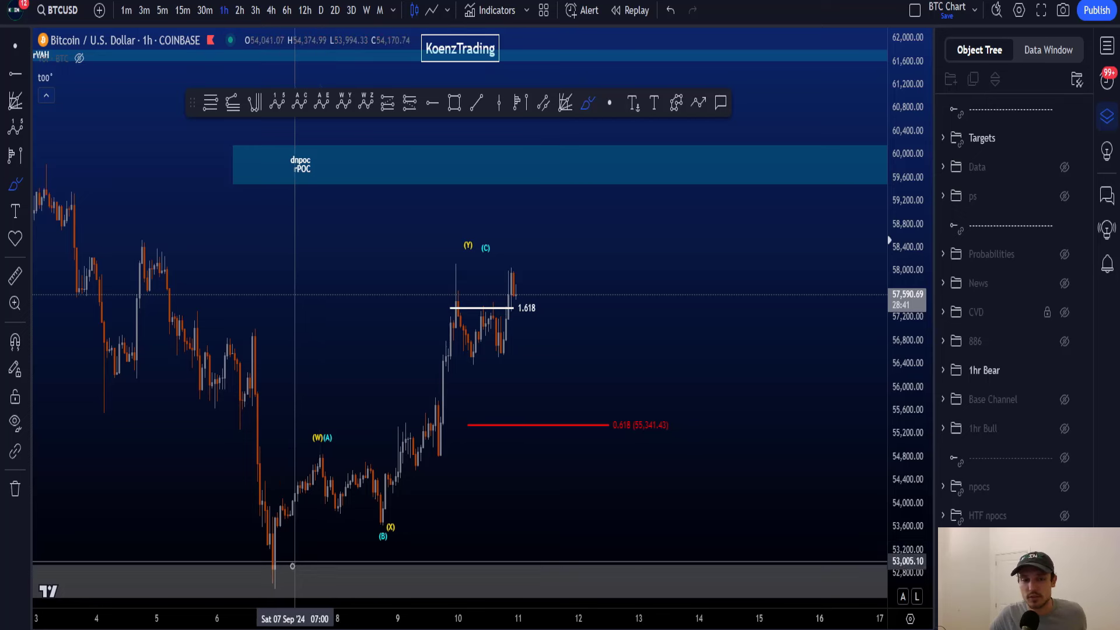
pyautogui.moveTo(278, 583)
pyautogui.mouseDown()
pyautogui.moveTo(280, 554)
pyautogui.moveTo(450, 350)
pyautogui.moveTo(472, 274)
pyautogui.mouseUp()
pyautogui.hotkey('ctrl', 'z')
pyautogui.hotkey('ctrl', 'y')
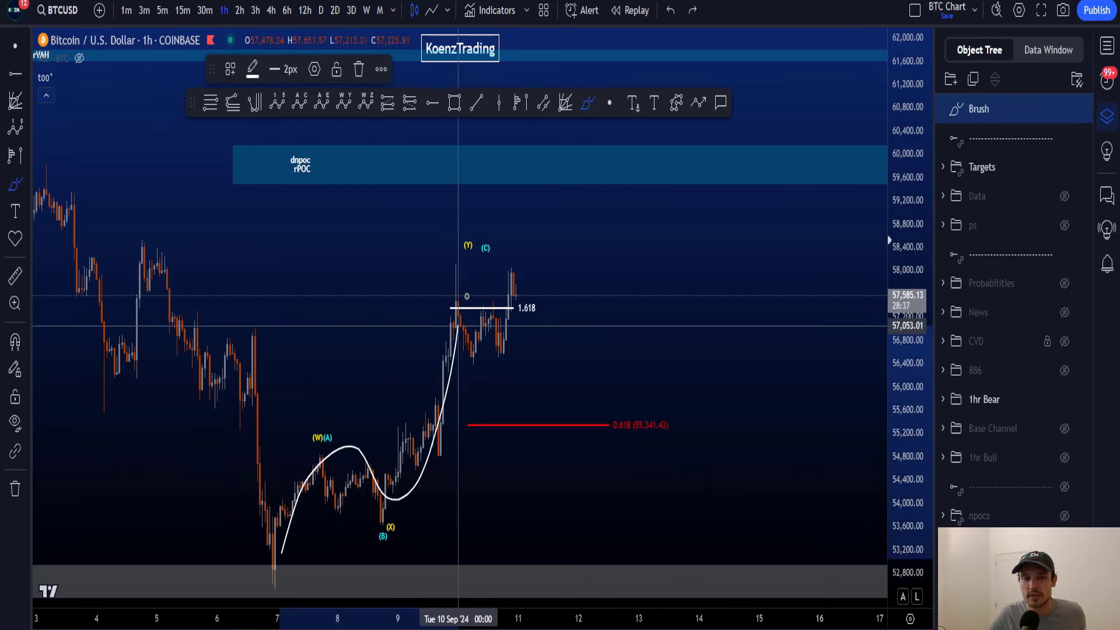
pyautogui.hotkey('ctrl', 'z')
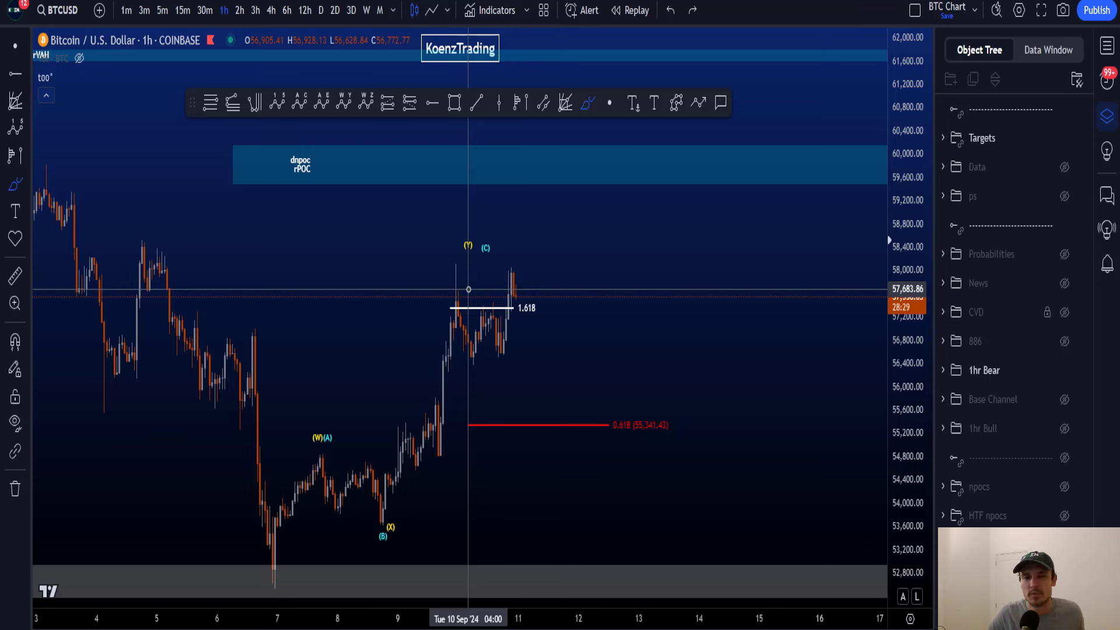
# Brush loops around the price cluster, 1.618 line, (Y) high, 0.618 label and (X)/(B), undoing each.
pyautogui.moveTo(433, 345)
pyautogui.mouseDown()
pyautogui.moveTo(533, 386)
pyautogui.moveTo(407, 370)
pyautogui.moveTo(477, 345)
pyautogui.mouseUp()
pyautogui.hotkey('ctrl', 'z')
pyautogui.moveTo(525, 318)
pyautogui.mouseDown()
pyautogui.moveTo(408, 305)
pyautogui.moveTo(463, 325)
pyautogui.mouseUp()
pyautogui.hotkey('ctrl', 'z')
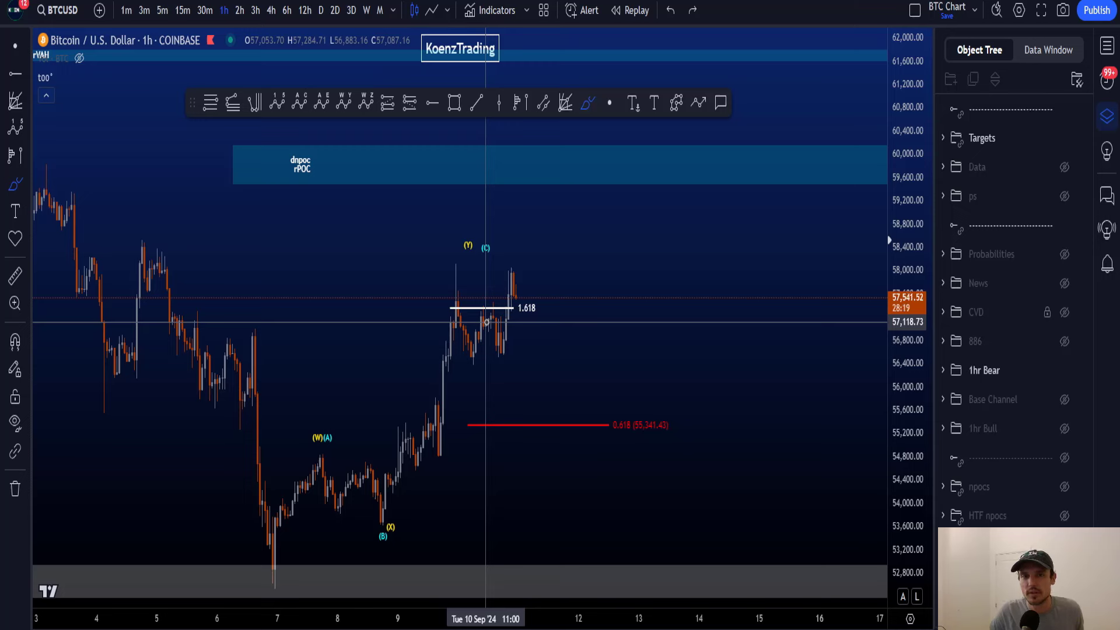
pyautogui.moveTo(496, 321); pyautogui.dragTo(443, 310)
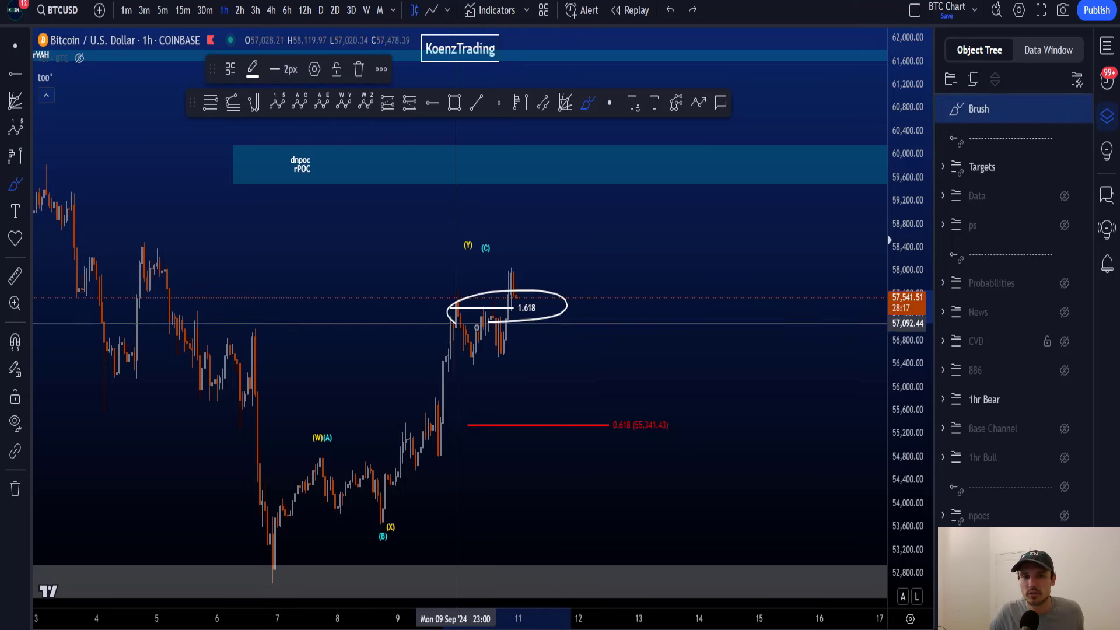
pyautogui.hotkey('ctrl', 'z')
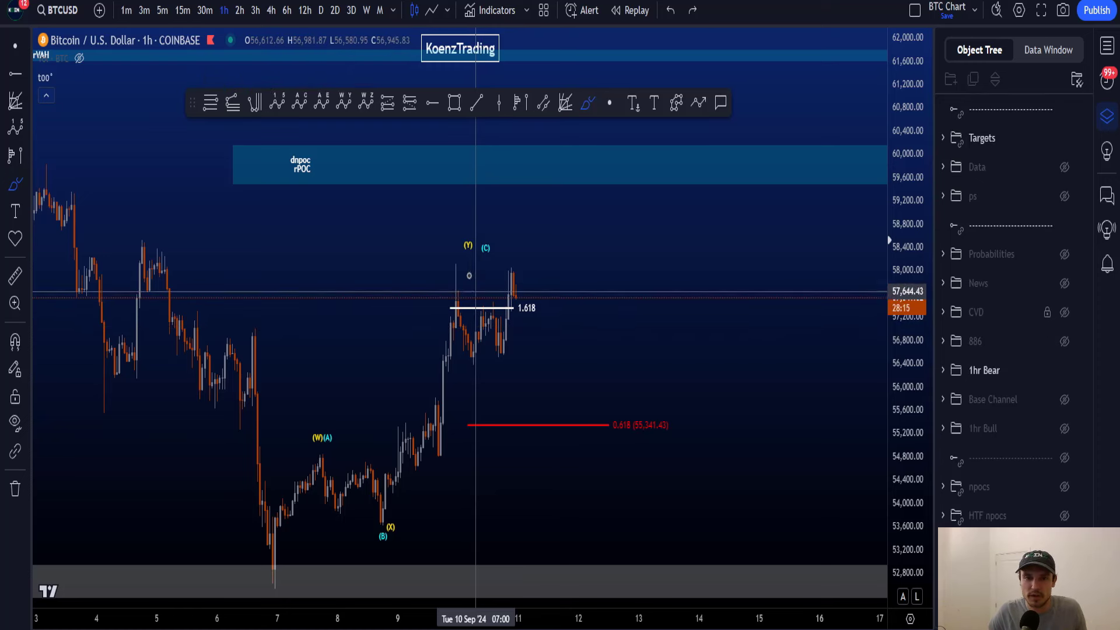
pyautogui.moveTo(464, 274)
pyautogui.mouseDown()
pyautogui.moveTo(437, 260)
pyautogui.moveTo(462, 283)
pyautogui.mouseUp()
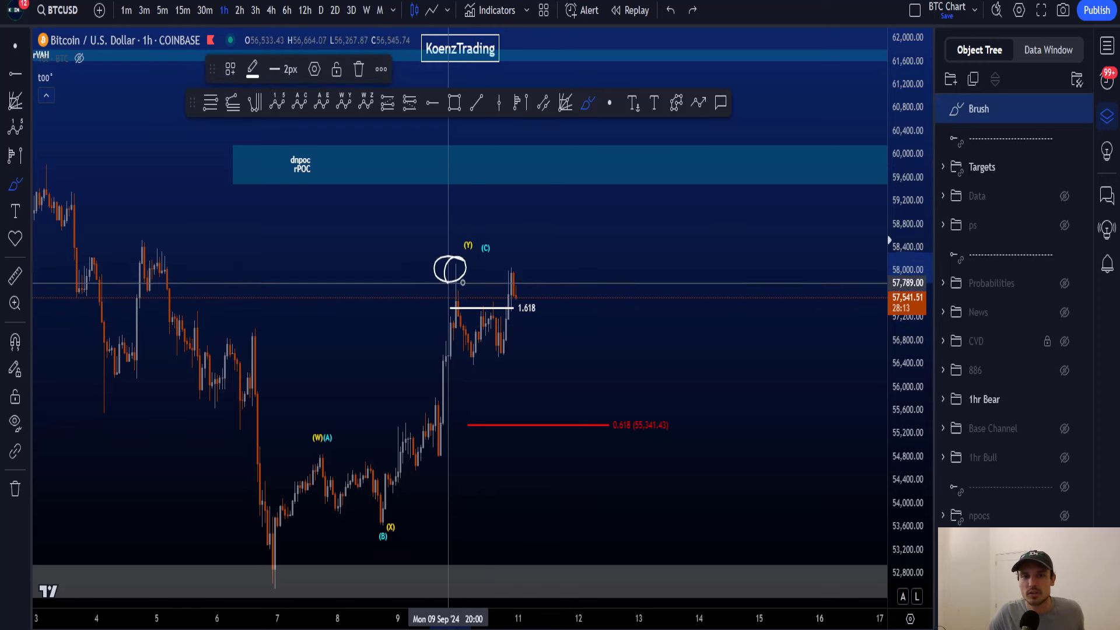
pyautogui.hotkey('ctrl', 'z')
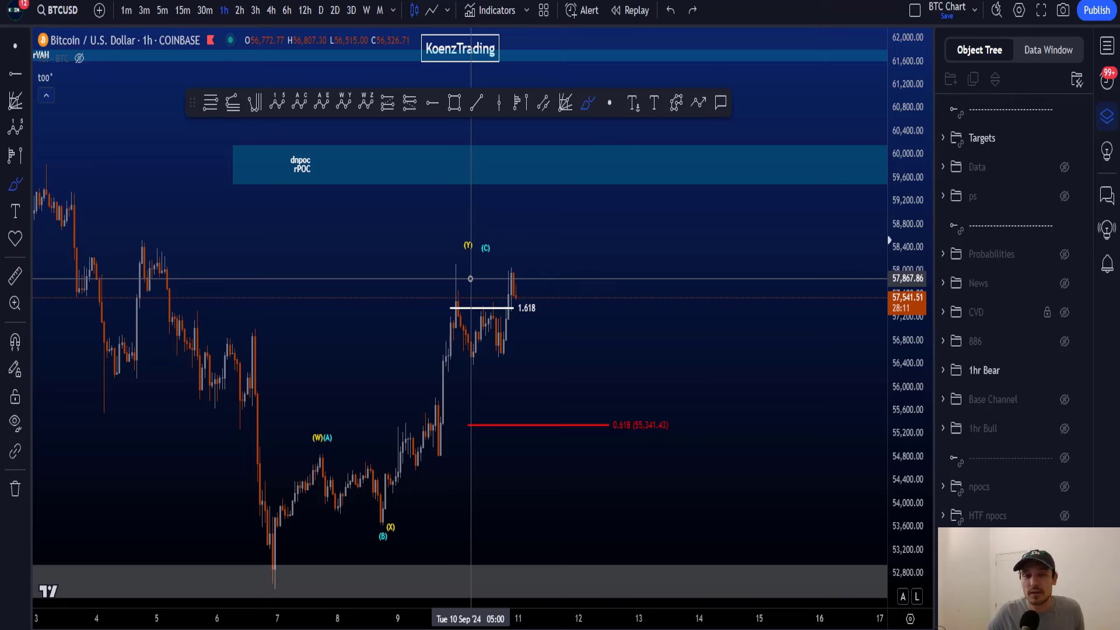
pyautogui.moveTo(539, 399)
pyautogui.mouseDown()
pyautogui.moveTo(647, 393)
pyautogui.moveTo(665, 437)
pyautogui.moveTo(585, 400)
pyautogui.moveTo(666, 398)
pyautogui.mouseUp()
pyautogui.hotkey('ctrl', 'z')
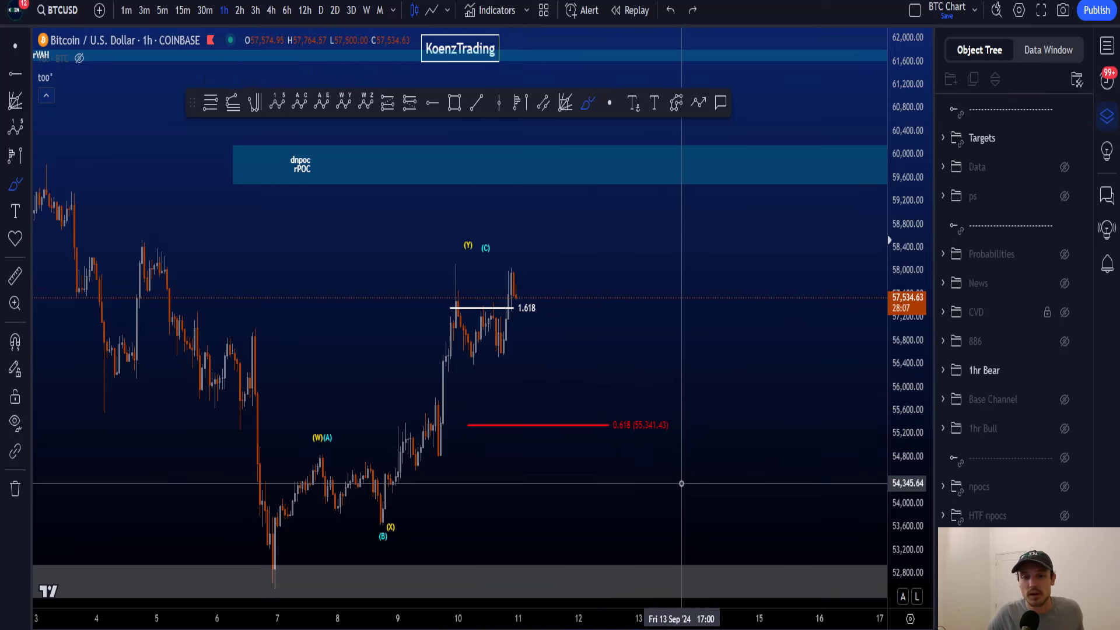
pyautogui.moveTo(401, 515)
pyautogui.mouseDown()
pyautogui.moveTo(387, 506)
pyautogui.moveTo(366, 543)
pyautogui.moveTo(406, 507)
pyautogui.moveTo(445, 417)
pyautogui.moveTo(477, 265)
pyautogui.moveTo(459, 282)
pyautogui.mouseUp()
pyautogui.hotkey('ctrl', 'z')
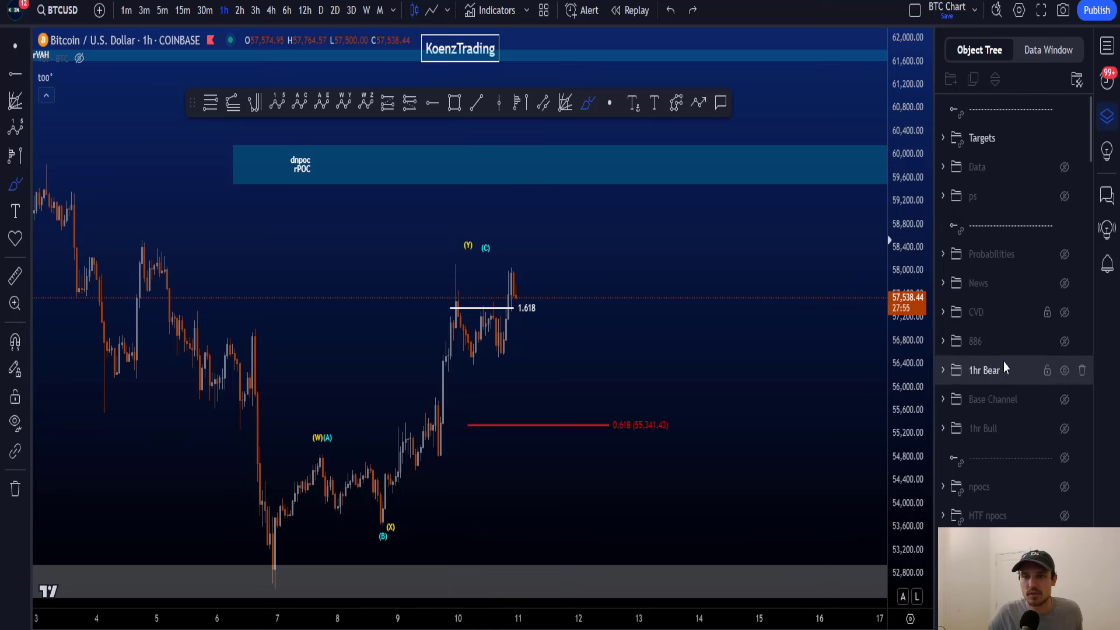
# Swap 1hr Bear for the 886 levels, switch to 15-minute candles and enable auto-scale.
pyautogui.click(1064, 371)
pyautogui.click(1064, 344)
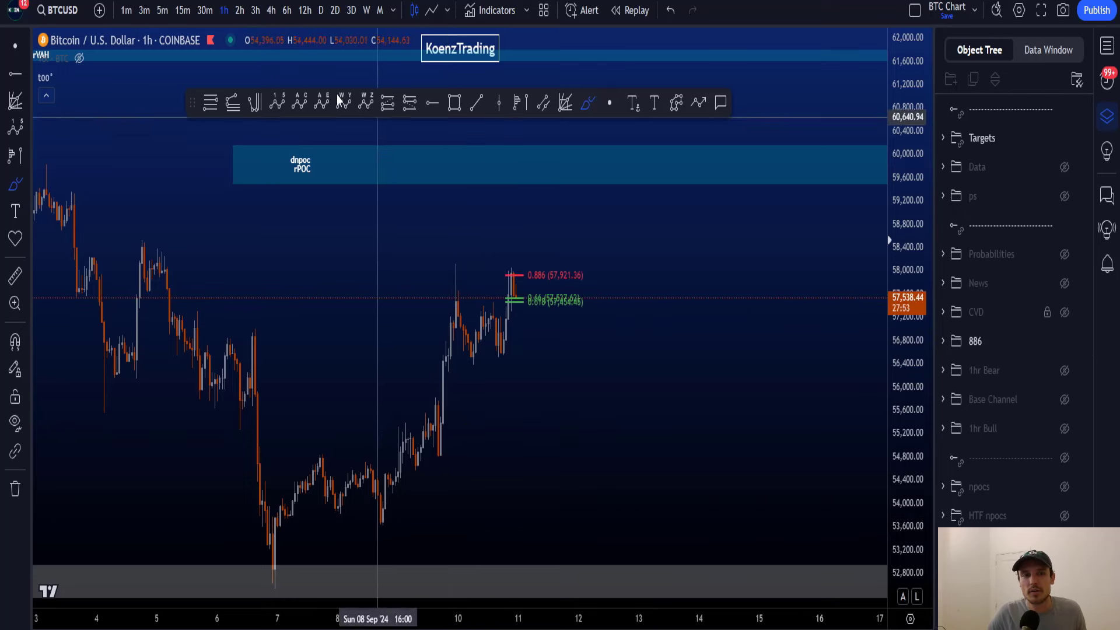
pyautogui.write('15')
pyautogui.press('Return')
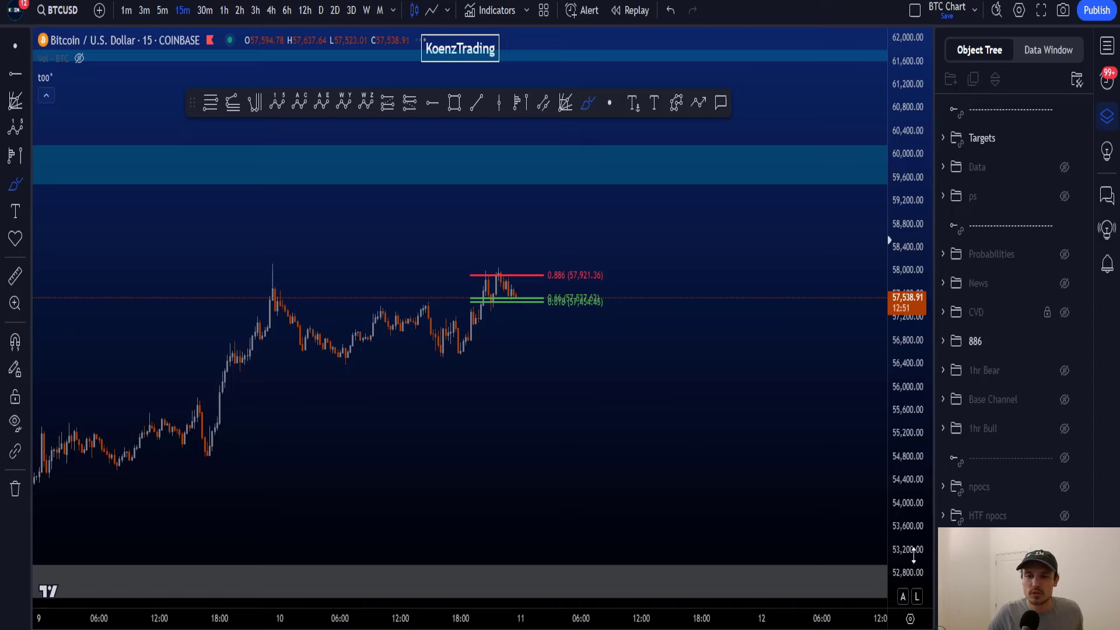
pyautogui.click(904, 596)
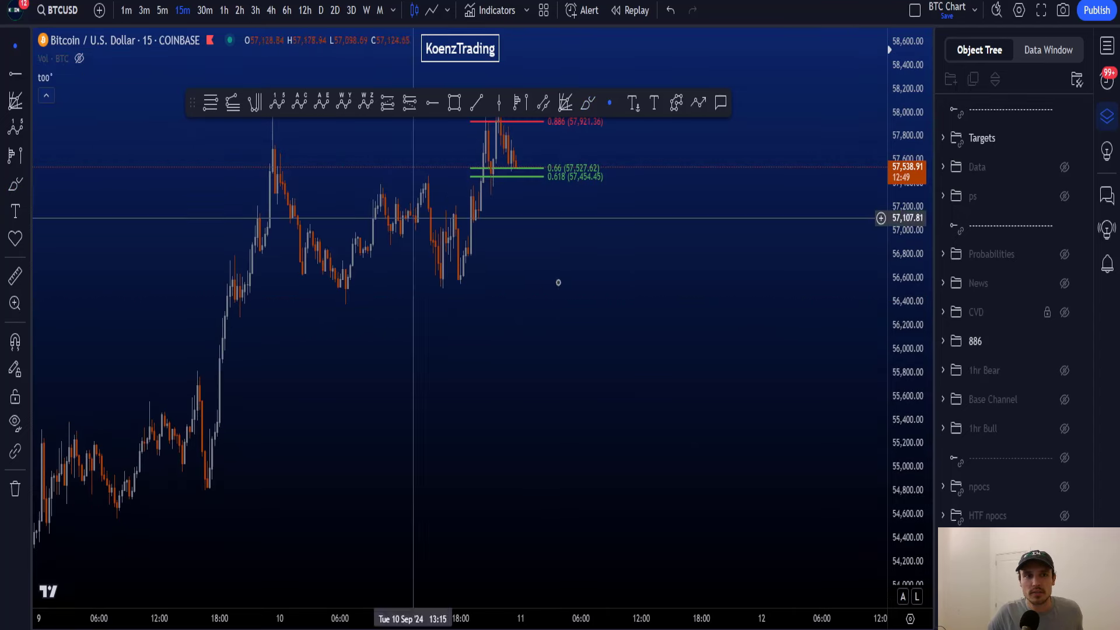
pyautogui.moveTo(558, 282)
pyautogui.mouseDown()
pyautogui.moveTo(572, 337)
pyautogui.moveTo(588, 330)
pyautogui.mouseUp()
# Brush an arch near the recent peak and a path through recent swings, undoing both.
pyautogui.click(588, 104)
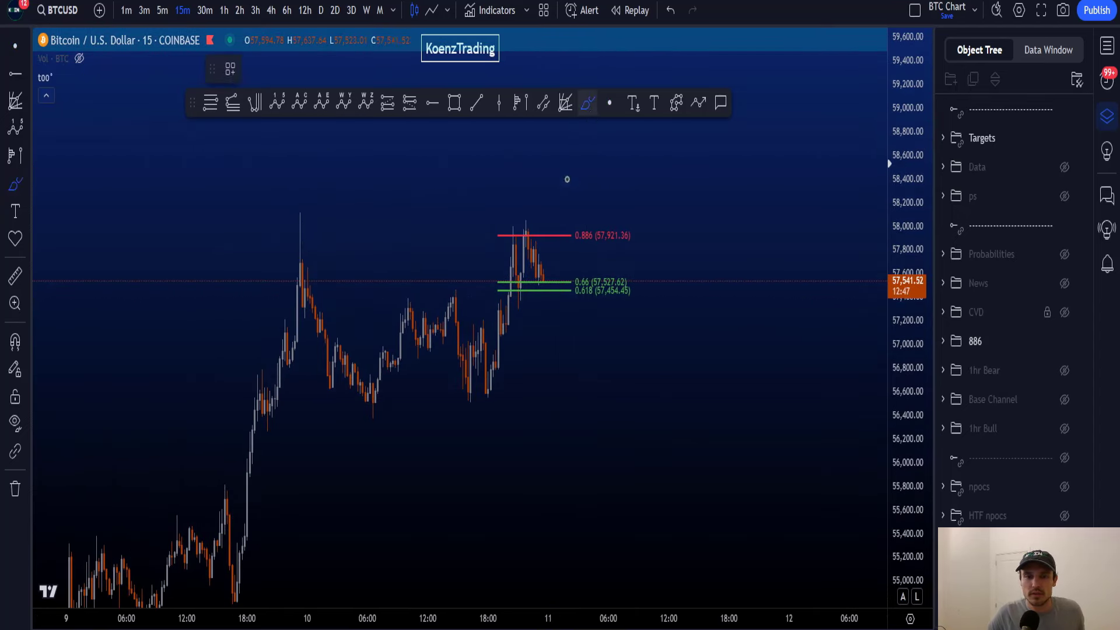
pyautogui.moveTo(333, 205)
pyautogui.mouseDown()
pyautogui.moveTo(267, 205)
pyautogui.moveTo(330, 201)
pyautogui.mouseUp()
pyautogui.hotkey('ctrl', 'z')
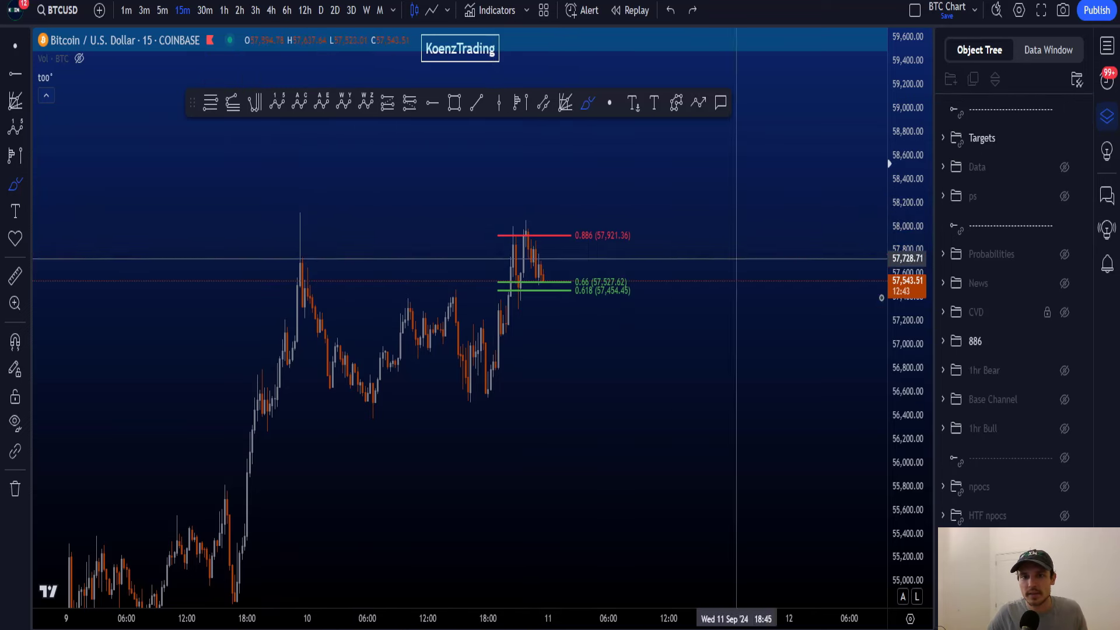
pyautogui.scroll(1, 579, 287)
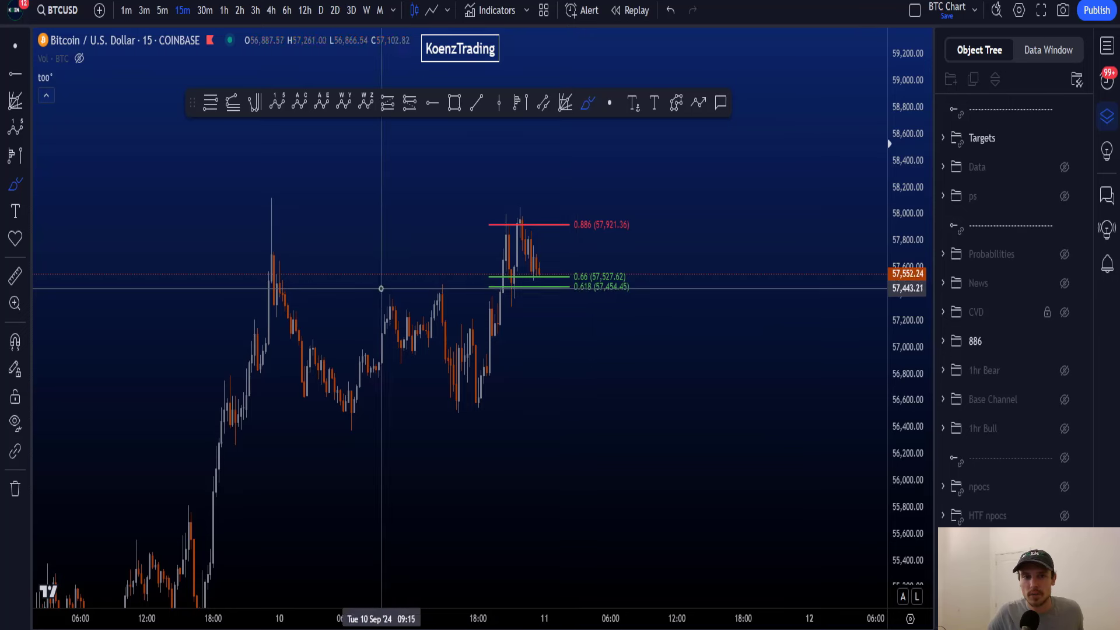
pyautogui.moveTo(271, 212)
pyautogui.mouseDown()
pyautogui.moveTo(300, 365)
pyautogui.moveTo(343, 411)
pyautogui.moveTo(400, 304)
pyautogui.moveTo(457, 378)
pyautogui.moveTo(515, 235)
pyautogui.moveTo(647, 229)
pyautogui.moveTo(482, 217)
pyautogui.moveTo(542, 248)
pyautogui.mouseUp()
pyautogui.hotkey('ctrl', 'z')
# Sketch and undo a circle around the peak, a number 2 and looped strokes beside it.
pyautogui.moveTo(284, 192)
pyautogui.mouseDown()
pyautogui.moveTo(248, 232)
pyautogui.moveTo(294, 191)
pyautogui.moveTo(332, 412)
pyautogui.moveTo(373, 399)
pyautogui.mouseUp()
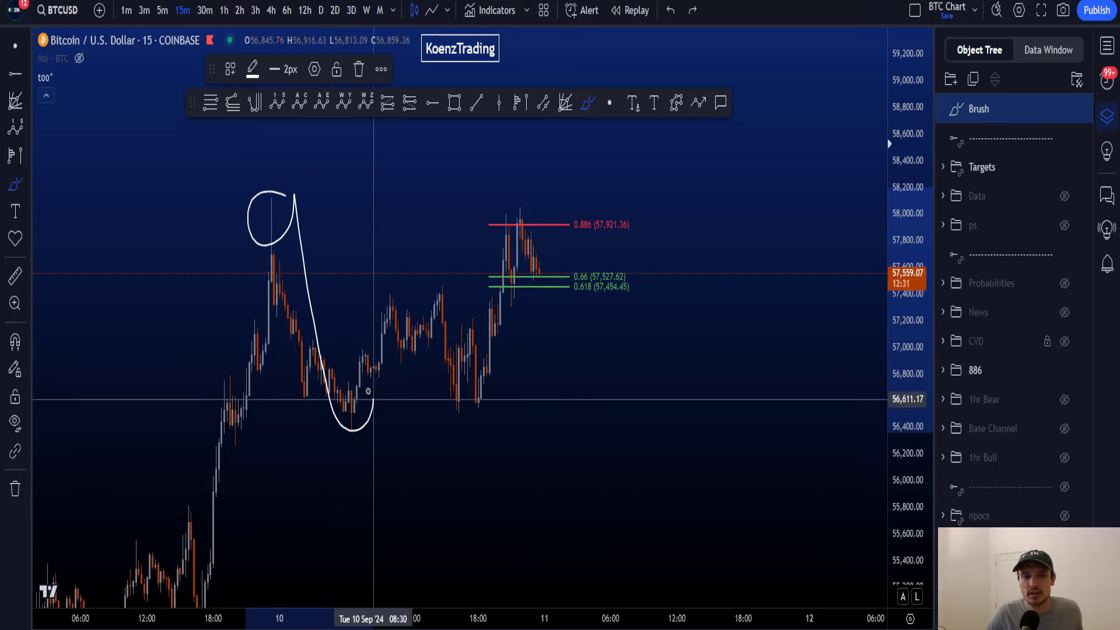
pyautogui.hotkey('ctrl', 'z')
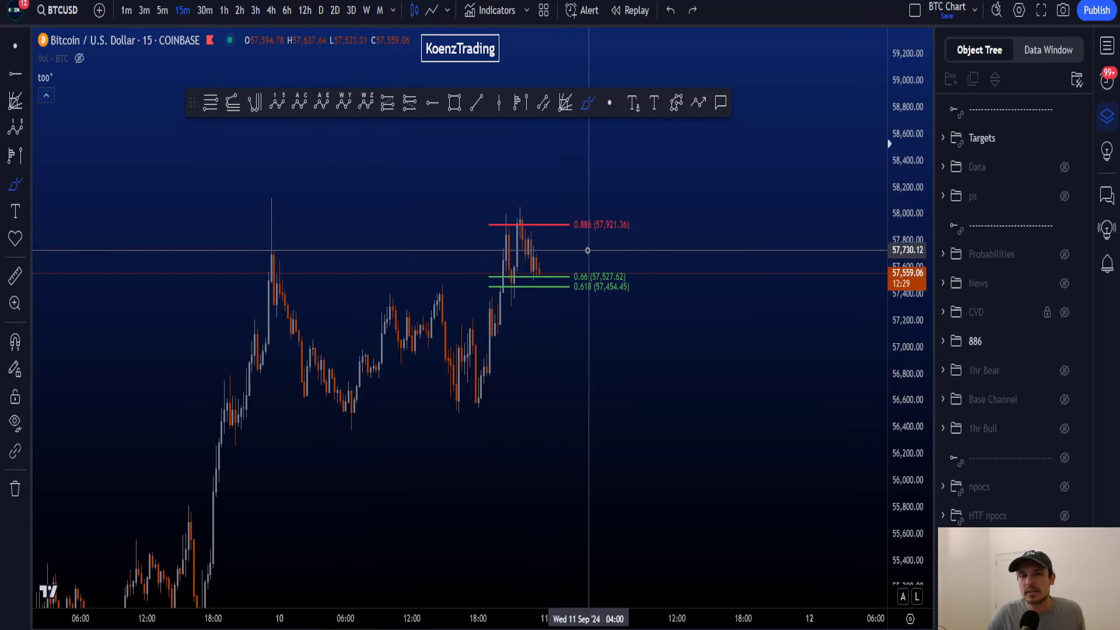
pyautogui.moveTo(675, 235)
pyautogui.mouseDown()
pyautogui.moveTo(740, 225)
pyautogui.moveTo(758, 273)
pyautogui.mouseUp()
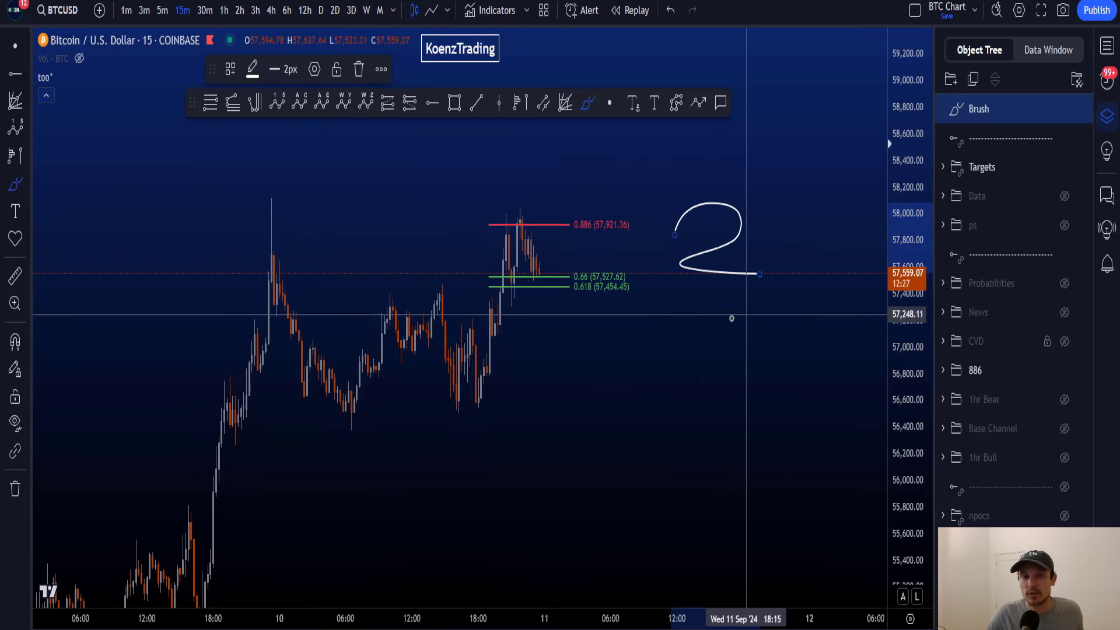
pyautogui.hotkey('ctrl', 'z')
pyautogui.moveTo(647, 146)
pyautogui.mouseDown()
pyautogui.moveTo(675, 149)
pyautogui.moveTo(699, 192)
pyautogui.moveTo(676, 234)
pyautogui.moveTo(686, 188)
pyautogui.mouseUp()
pyautogui.moveTo(715, 268); pyautogui.dragTo(750, 212)
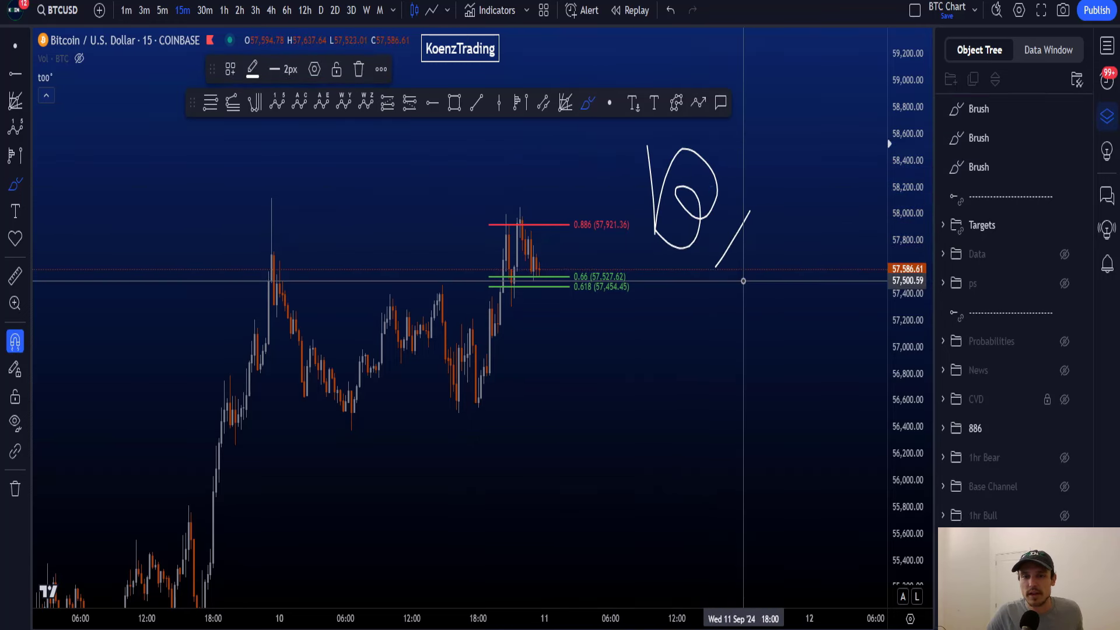
pyautogui.hotkey('ctrl', 'z')
pyautogui.hotkey('ctrl', 'z')
pyautogui.hotkey('ctrl', 'z')
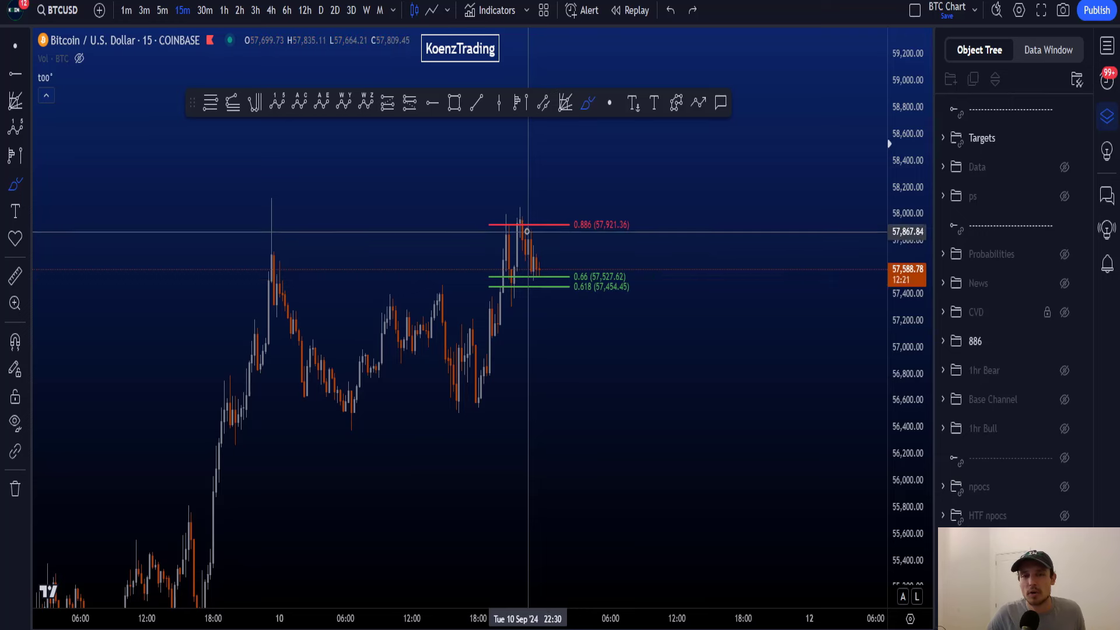
# Keep one brush drop from 0.618 curling near 56,200, undoing the other strokes.
pyautogui.moveTo(530, 240); pyautogui.dragTo(578, 441)
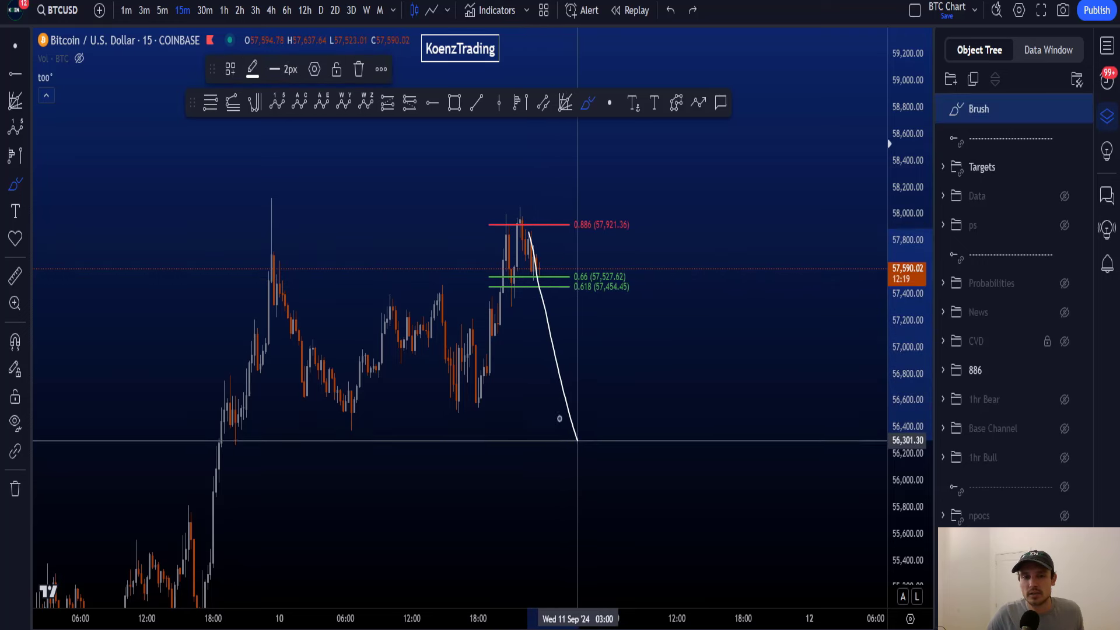
pyautogui.moveTo(225, 200); pyautogui.dragTo(325, 195)
pyautogui.hotkey('ctrl', 'z')
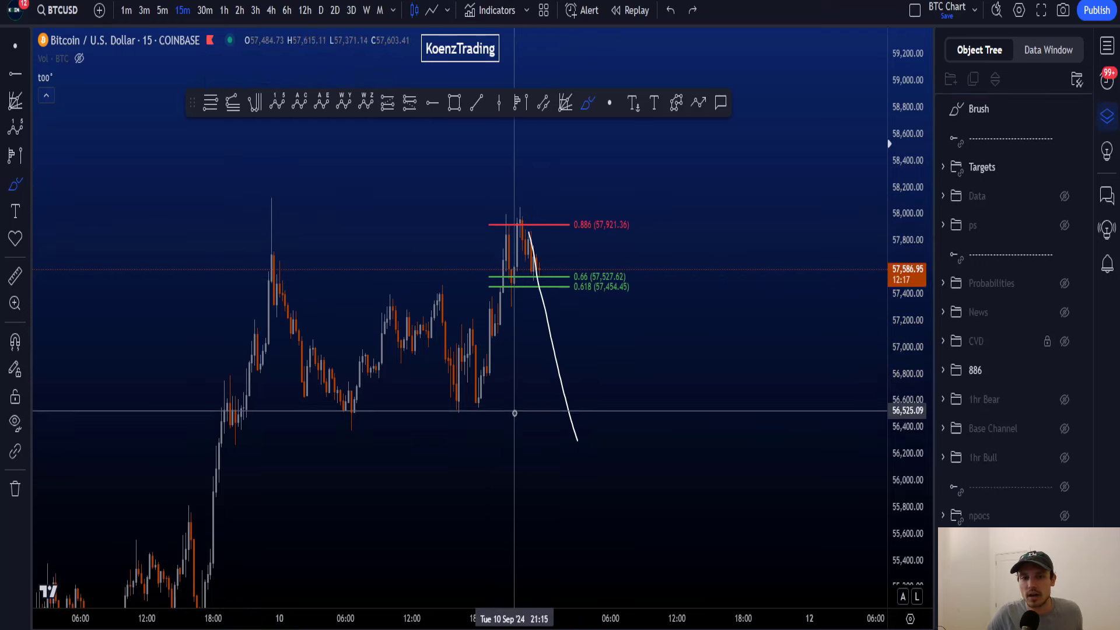
pyautogui.hotkey('ctrl', 'z')
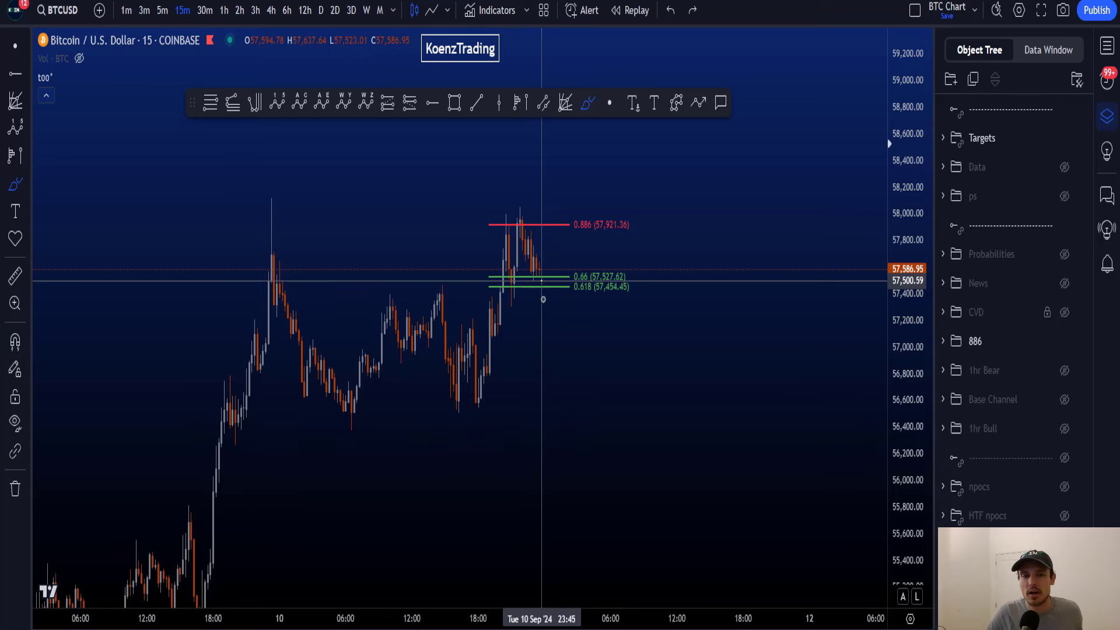
pyautogui.moveTo(542, 281)
pyautogui.mouseDown()
pyautogui.moveTo(572, 446)
pyautogui.moveTo(583, 447)
pyautogui.moveTo(533, 481)
pyautogui.moveTo(577, 499)
pyautogui.moveTo(624, 470)
pyautogui.moveTo(586, 561)
pyautogui.mouseUp()
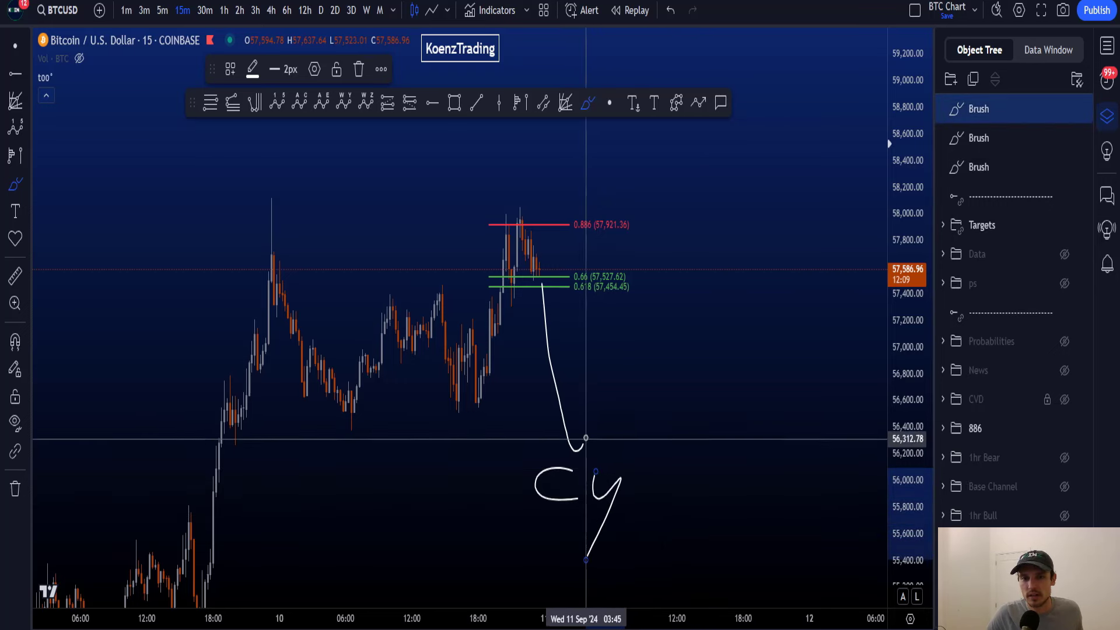
pyautogui.moveTo(585, 442)
pyautogui.mouseDown()
pyautogui.moveTo(615, 446)
pyautogui.moveTo(680, 198)
pyautogui.moveTo(691, 331)
pyautogui.mouseUp()
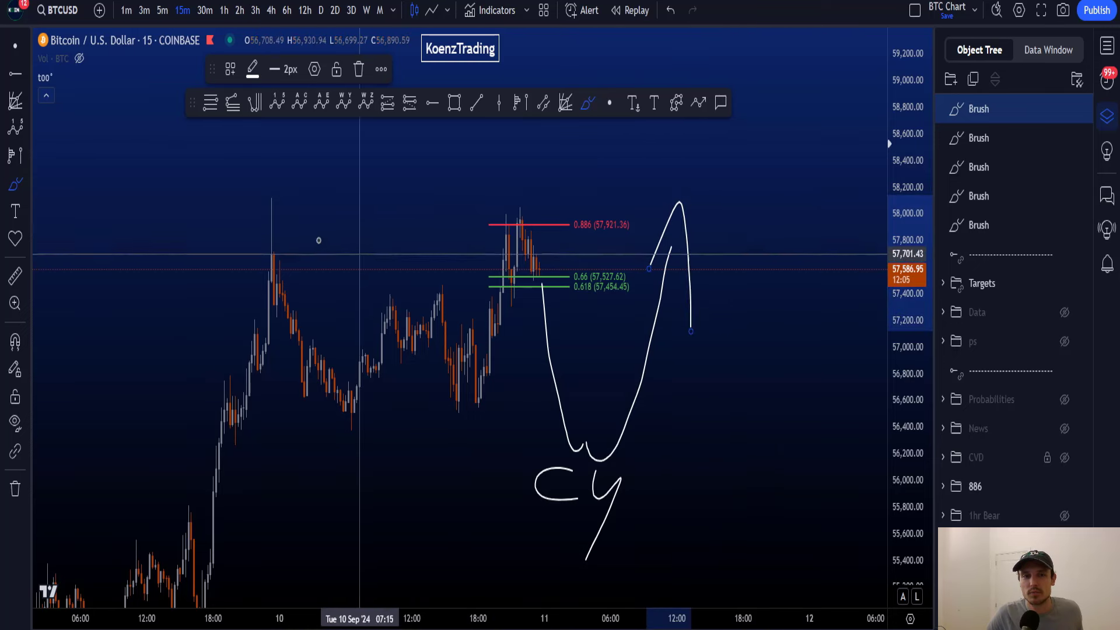
pyautogui.moveTo(290, 179)
pyautogui.mouseDown()
pyautogui.moveTo(258, 230)
pyautogui.moveTo(297, 214)
pyautogui.mouseUp()
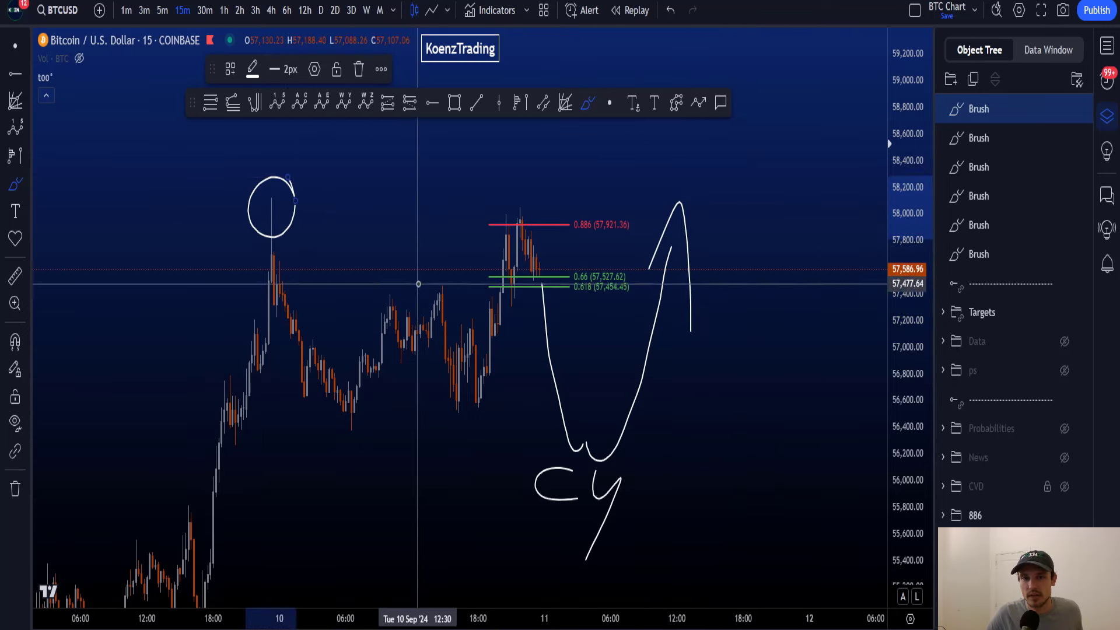
pyautogui.hotkey('ctrl', 'z')
pyautogui.hotkey('ctrl', 'z')
pyautogui.hotkey('ctrl', 'z')
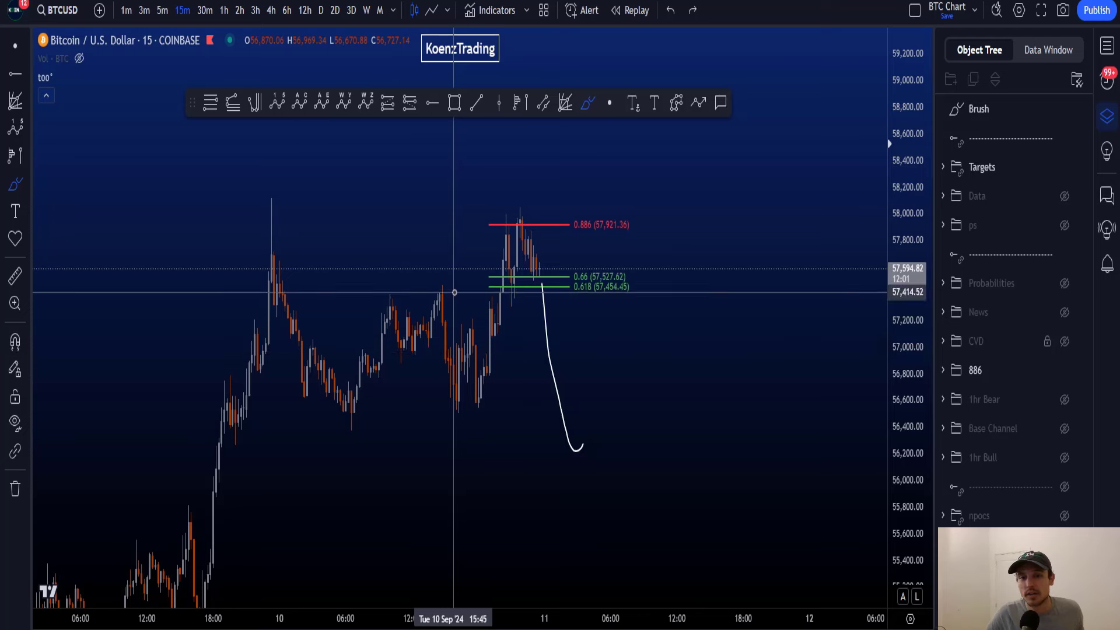
# Remove the 0.618 drop curve, then sketch and undo strokes near the Fibonacci levels and 10 Sep peak.
pyautogui.hotkey('ctrl', 'z')
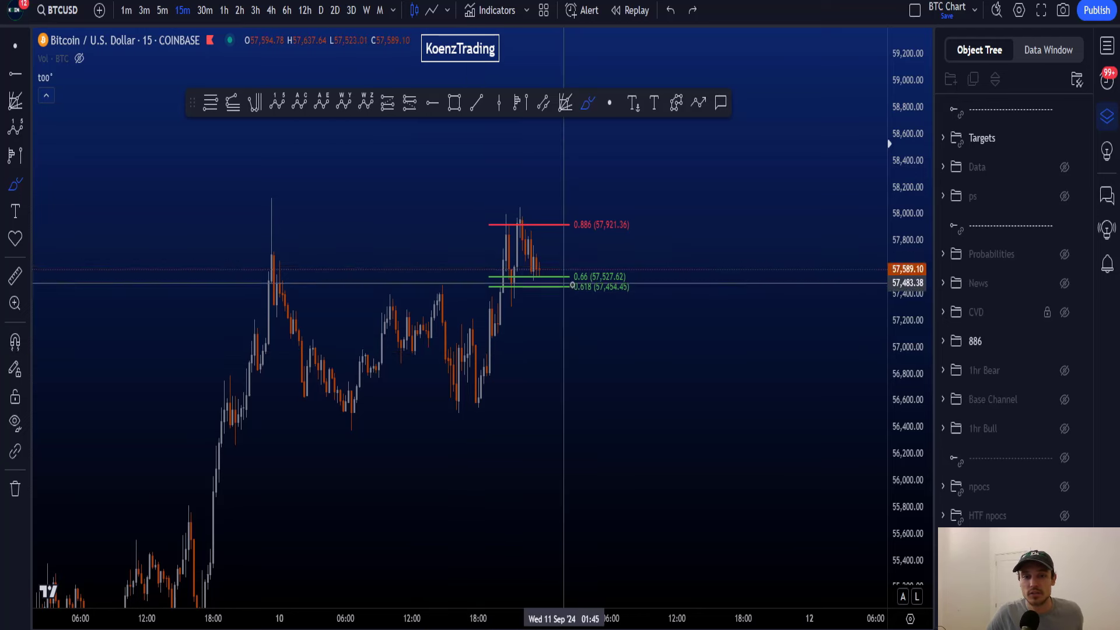
pyautogui.moveTo(583, 263)
pyautogui.mouseDown()
pyautogui.moveTo(475, 298)
pyautogui.moveTo(660, 289)
pyautogui.mouseUp()
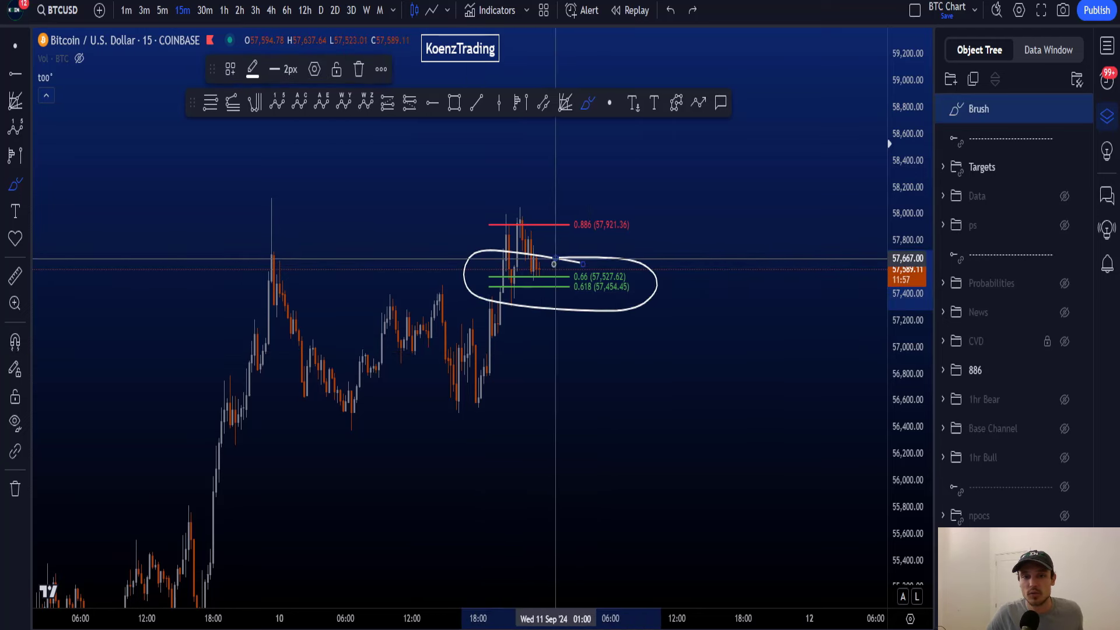
pyautogui.hotkey('ctrl', 'z')
pyautogui.moveTo(302, 192)
pyautogui.mouseDown()
pyautogui.moveTo(270, 184)
pyautogui.moveTo(263, 242)
pyautogui.moveTo(318, 325)
pyautogui.moveTo(358, 423)
pyautogui.moveTo(350, 408)
pyautogui.mouseUp()
pyautogui.hotkey('ctrl', 'z')
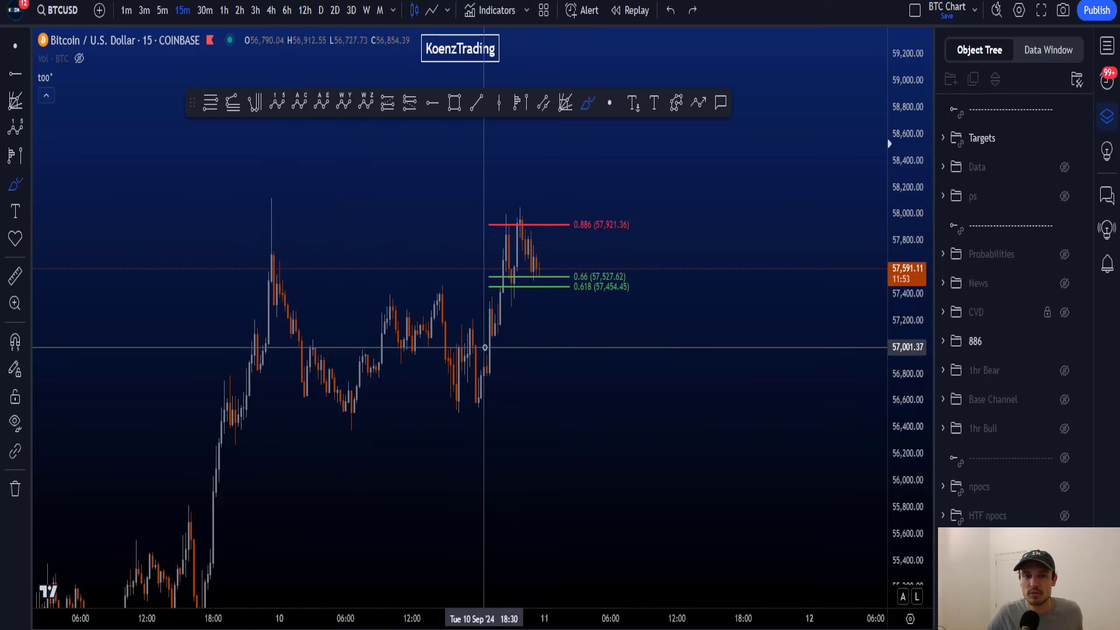
pyautogui.moveTo(485, 345); pyautogui.dragTo(505, 223)
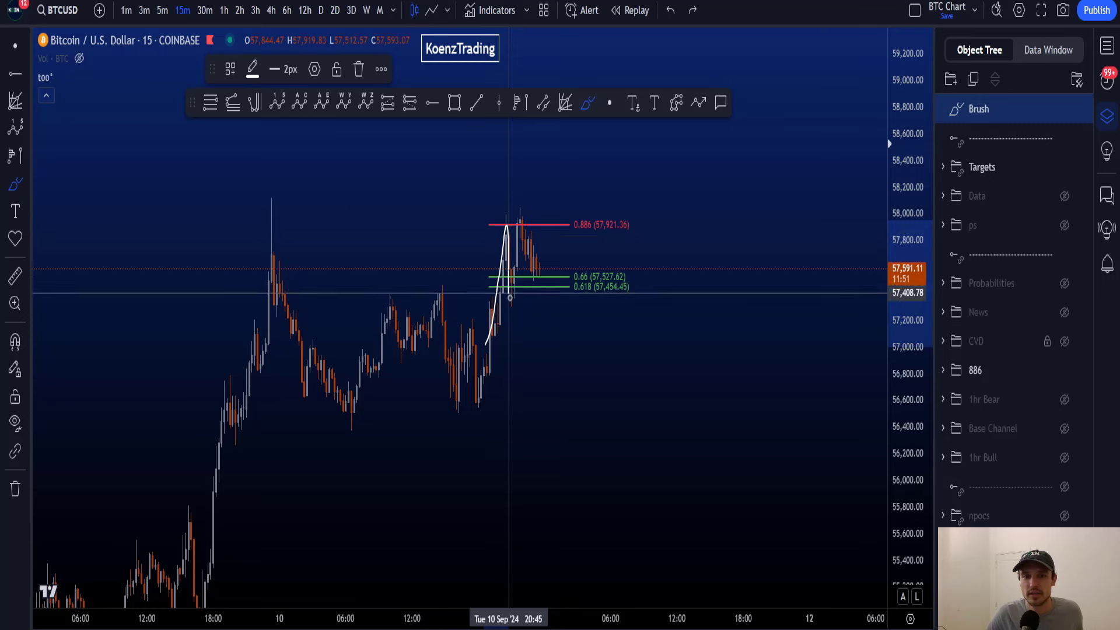
pyautogui.moveTo(510, 297); pyautogui.dragTo(517, 228)
pyautogui.hotkey('ctrl', 'z')
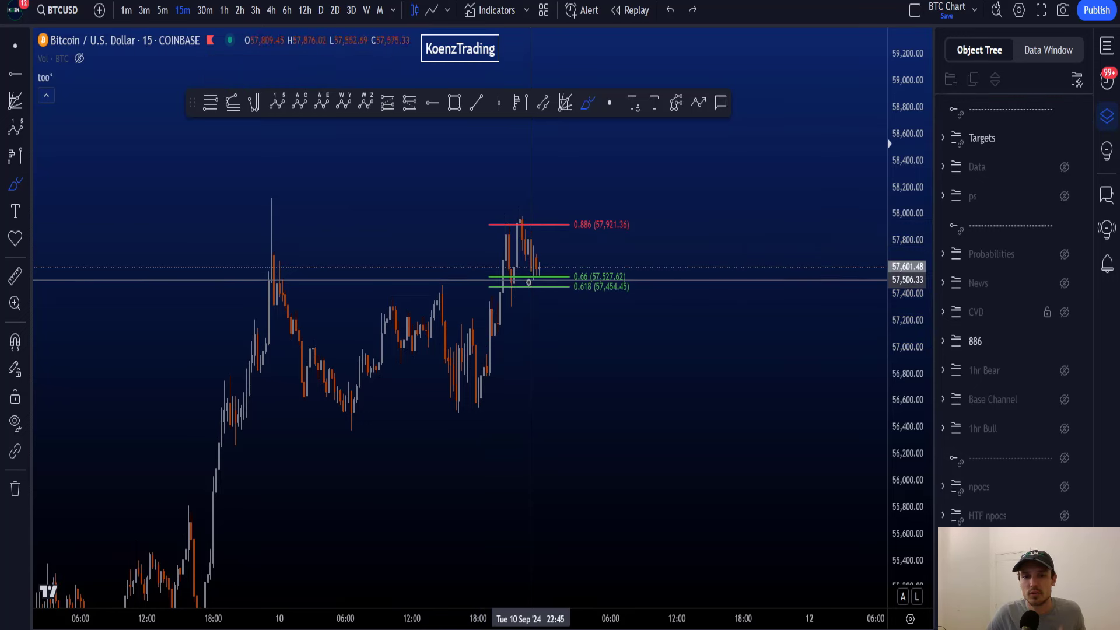
# Sketch and undo an arch, a U-shaped dip and a 0.886 ellipse, deleting the final stroke.
pyautogui.moveTo(524, 292)
pyautogui.mouseDown()
pyautogui.moveTo(656, 269)
pyautogui.moveTo(475, 292)
pyautogui.moveTo(652, 288)
pyautogui.moveTo(530, 304)
pyautogui.moveTo(585, 299)
pyautogui.mouseUp()
pyautogui.hotkey('ctrl', 'z')
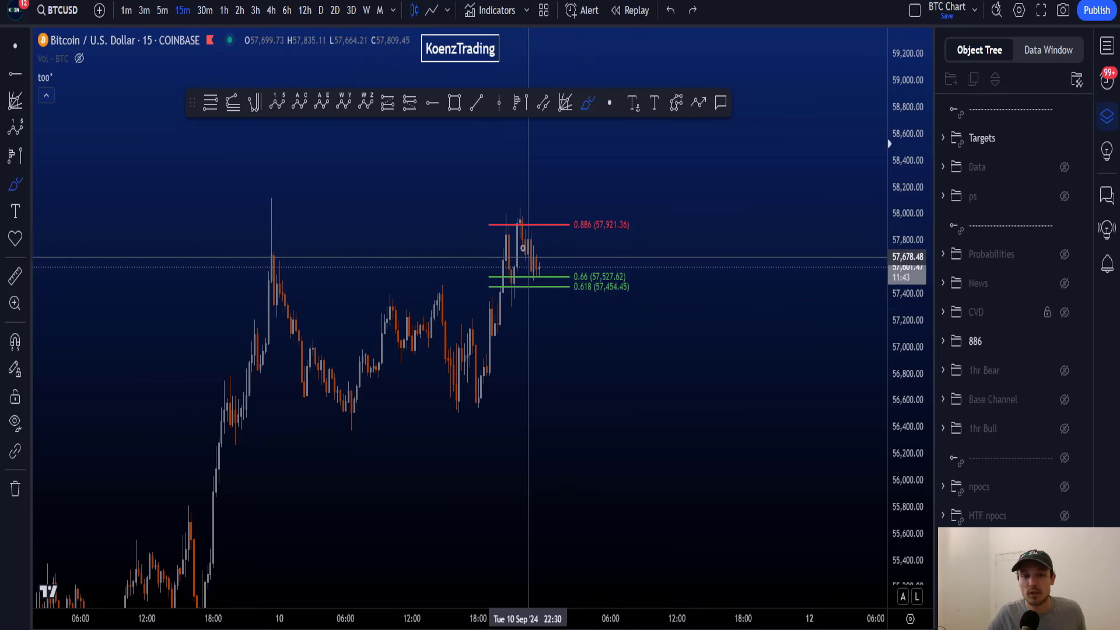
pyautogui.moveTo(502, 269)
pyautogui.mouseDown()
pyautogui.moveTo(533, 265)
pyautogui.moveTo(542, 280)
pyautogui.moveTo(593, 135)
pyautogui.mouseUp()
pyautogui.hotkey('ctrl', 'z')
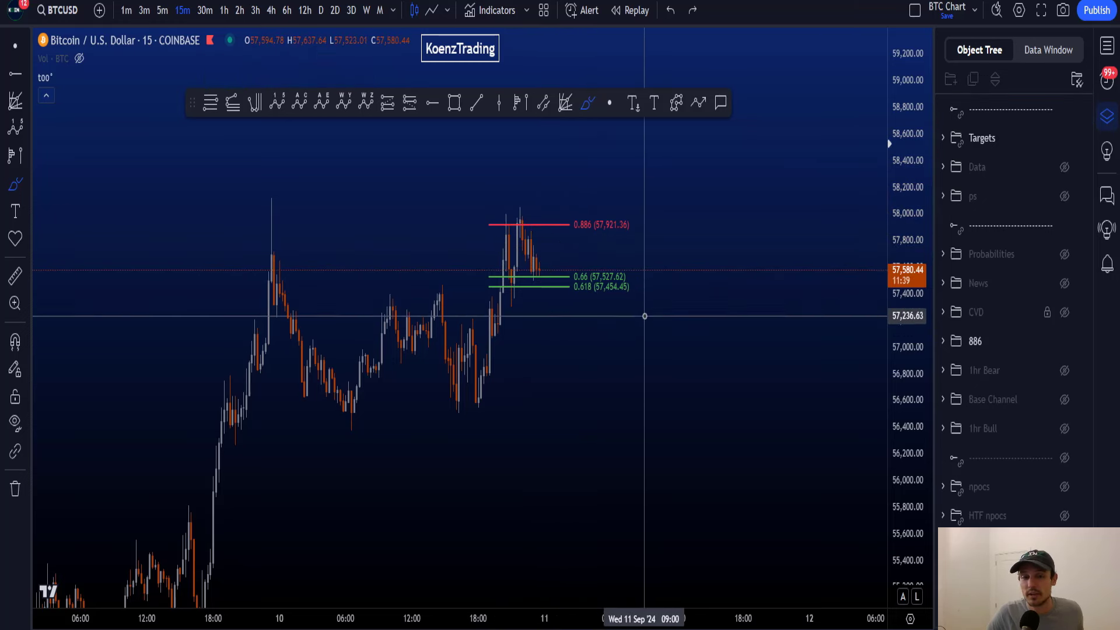
pyautogui.moveTo(538, 344)
pyautogui.mouseDown()
pyautogui.moveTo(543, 388)
pyautogui.moveTo(571, 416)
pyautogui.moveTo(599, 358)
pyautogui.moveTo(630, 529)
pyautogui.mouseUp()
pyautogui.hotkey('ctrl', 'z')
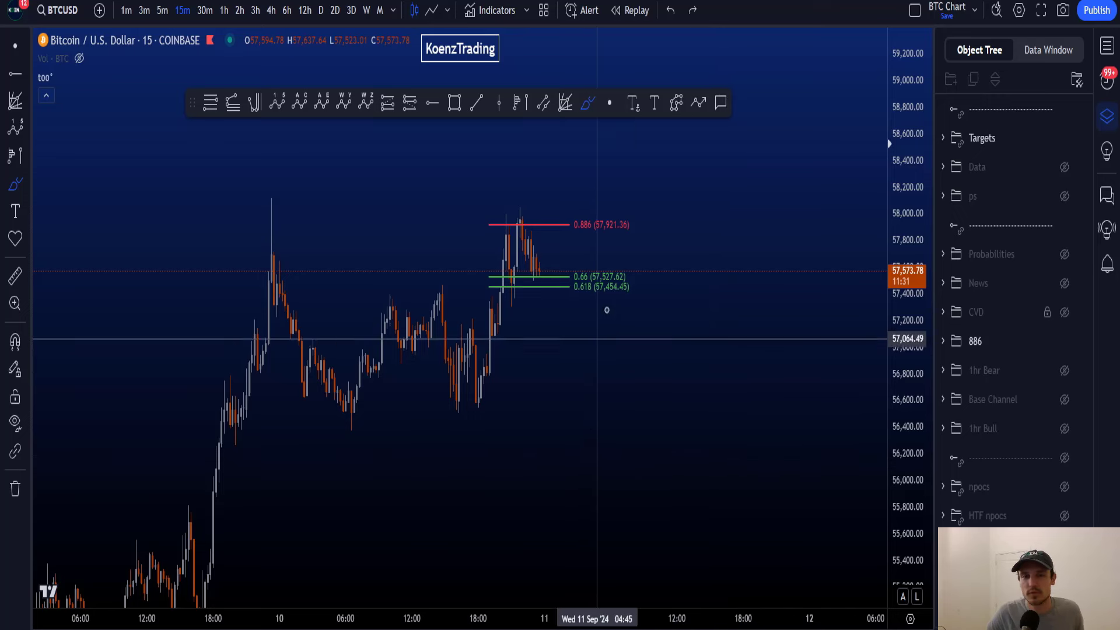
pyautogui.moveTo(499, 246)
pyautogui.mouseDown()
pyautogui.moveTo(648, 225)
pyautogui.moveTo(495, 195)
pyautogui.moveTo(538, 249)
pyautogui.mouseUp()
pyautogui.hotkey('ctrl', 'z')
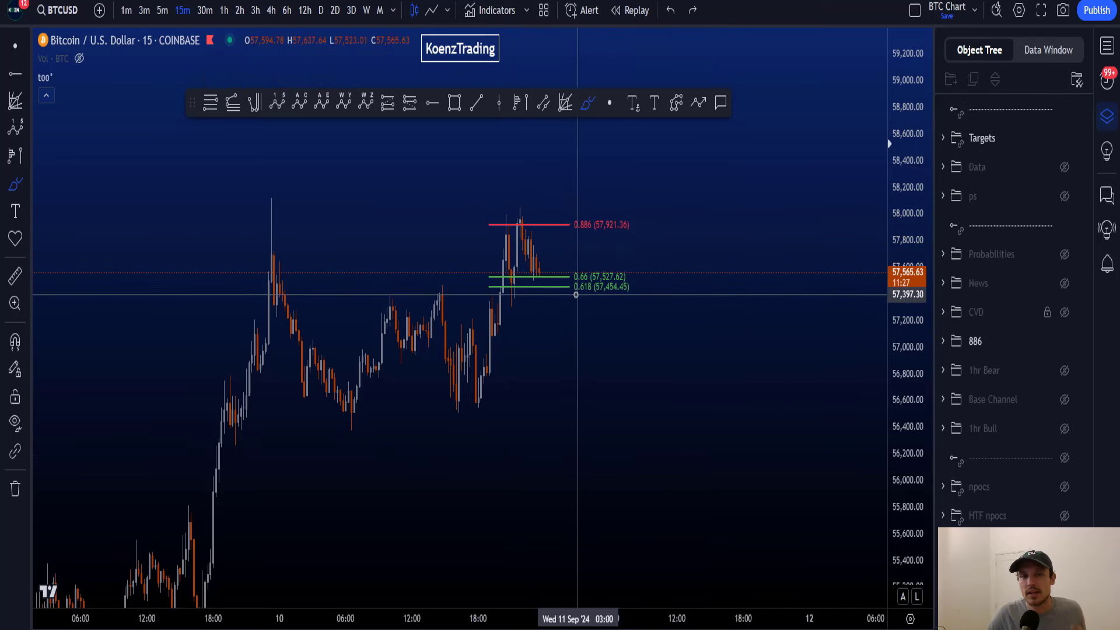
pyautogui.moveTo(284, 189)
pyautogui.mouseDown()
pyautogui.moveTo(257, 174)
pyautogui.moveTo(295, 201)
pyautogui.moveTo(269, 176)
pyautogui.moveTo(249, 193)
pyautogui.mouseUp()
pyautogui.press('Delete')
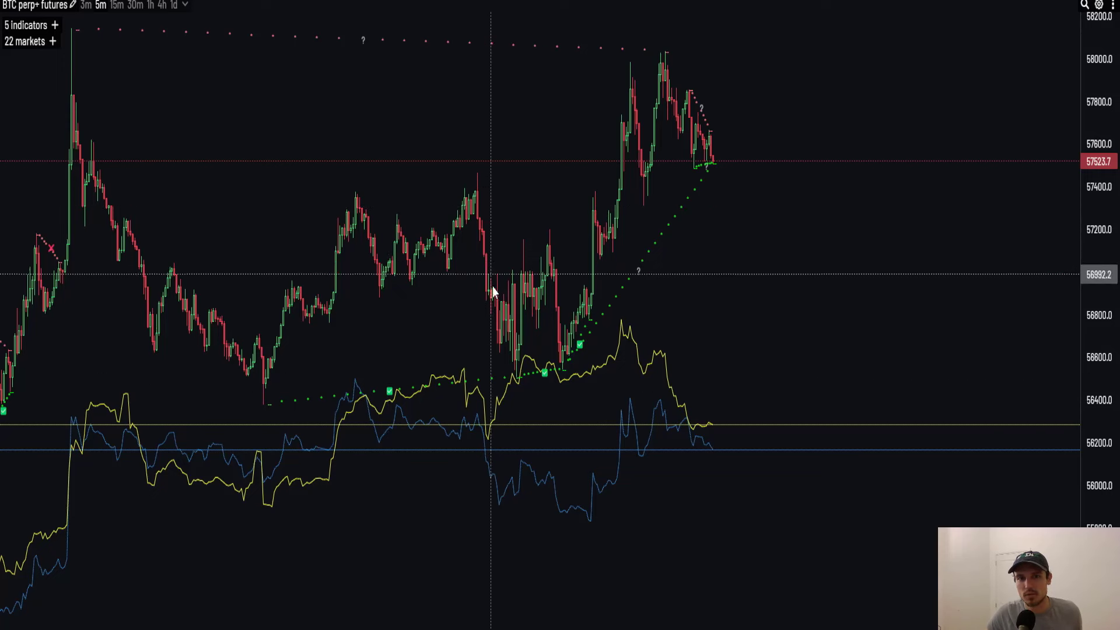
# Pan the Aggr BTC chart toward the recent lows and stretch the price scale to zoom in.
pyautogui.moveTo(476, 341); pyautogui.dragTo(456, 325)
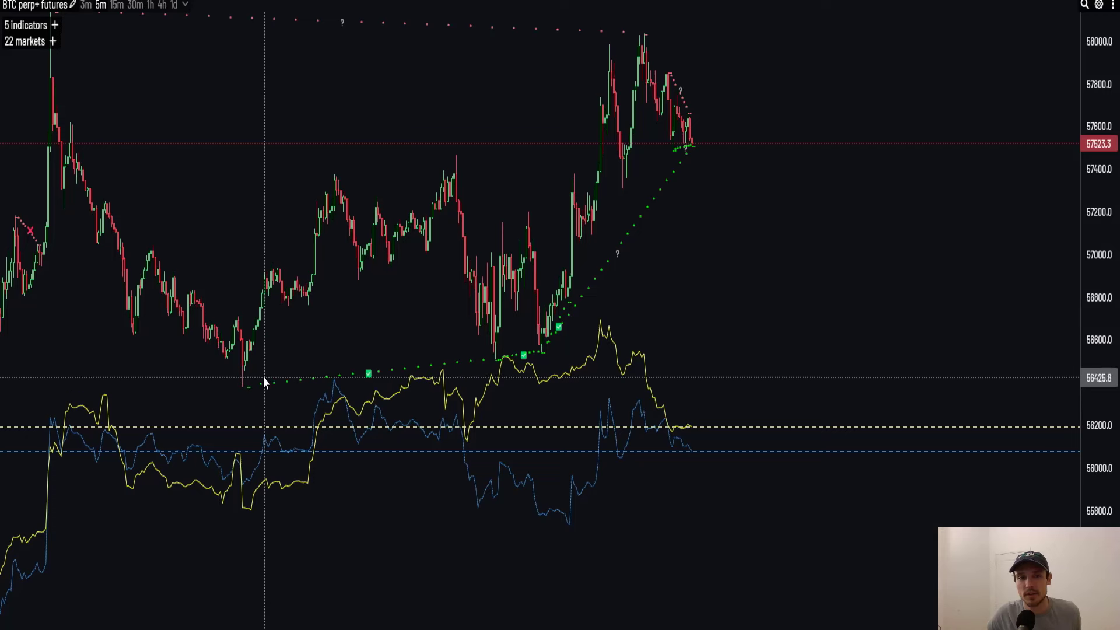
pyautogui.moveTo(385, 333); pyautogui.dragTo(355, 313)
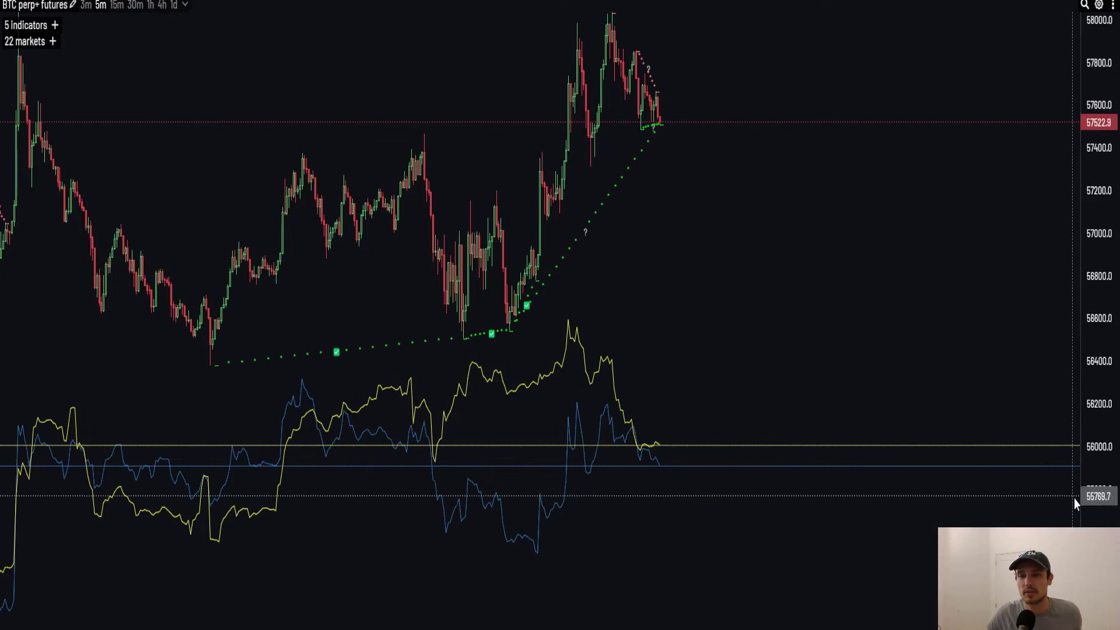
pyautogui.moveTo(1077, 498); pyautogui.dragTo(424, 408)
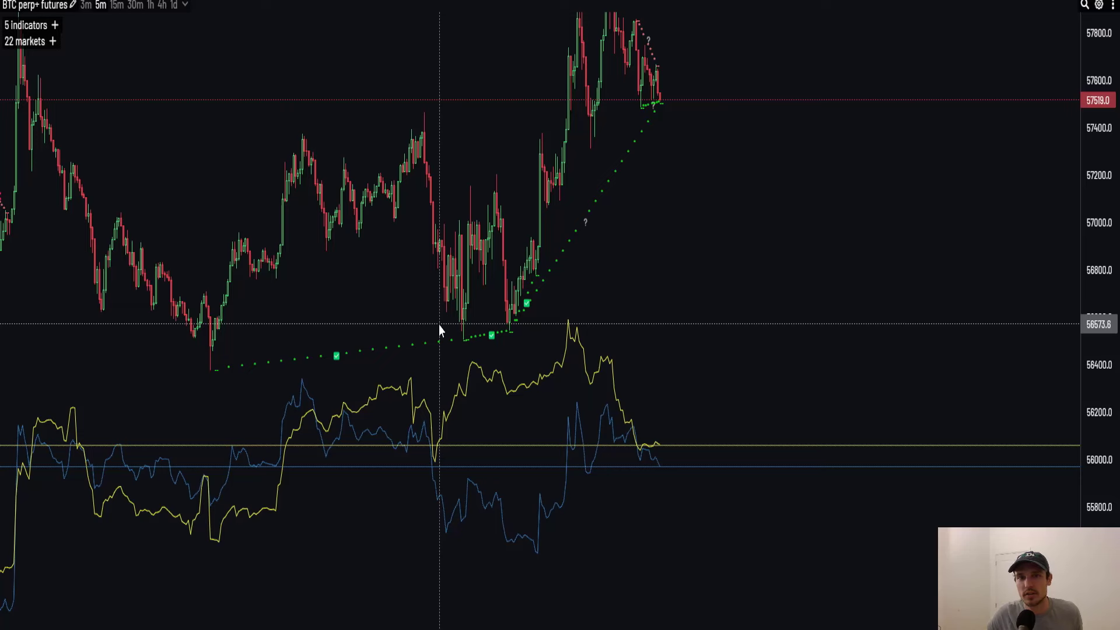
pyautogui.scroll(2, 467, 328)
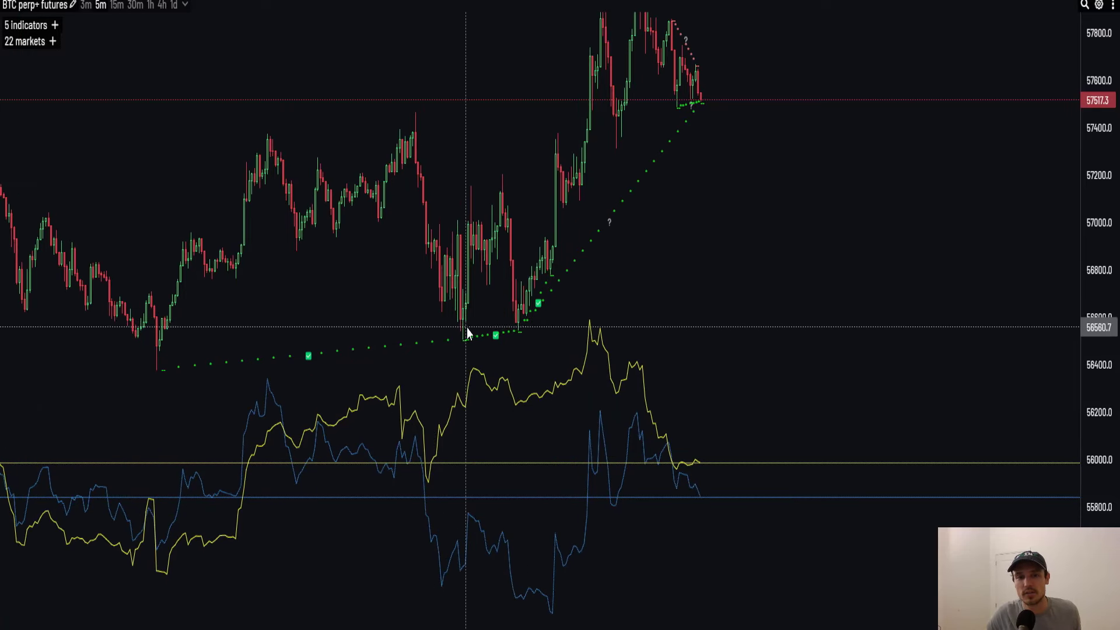
pyautogui.moveTo(503, 337); pyautogui.dragTo(450, 354)
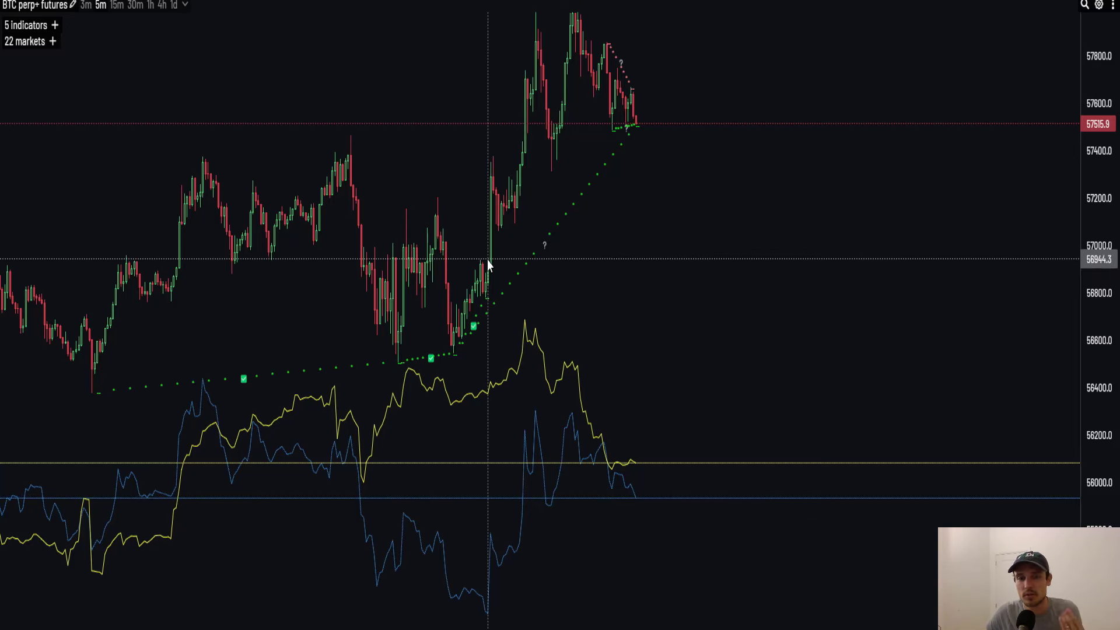
# Pan, zoom and compress the Aggr 5m BTC chart to frame the pullback from the 58000 high.
pyautogui.scroll(3, 470, 355)
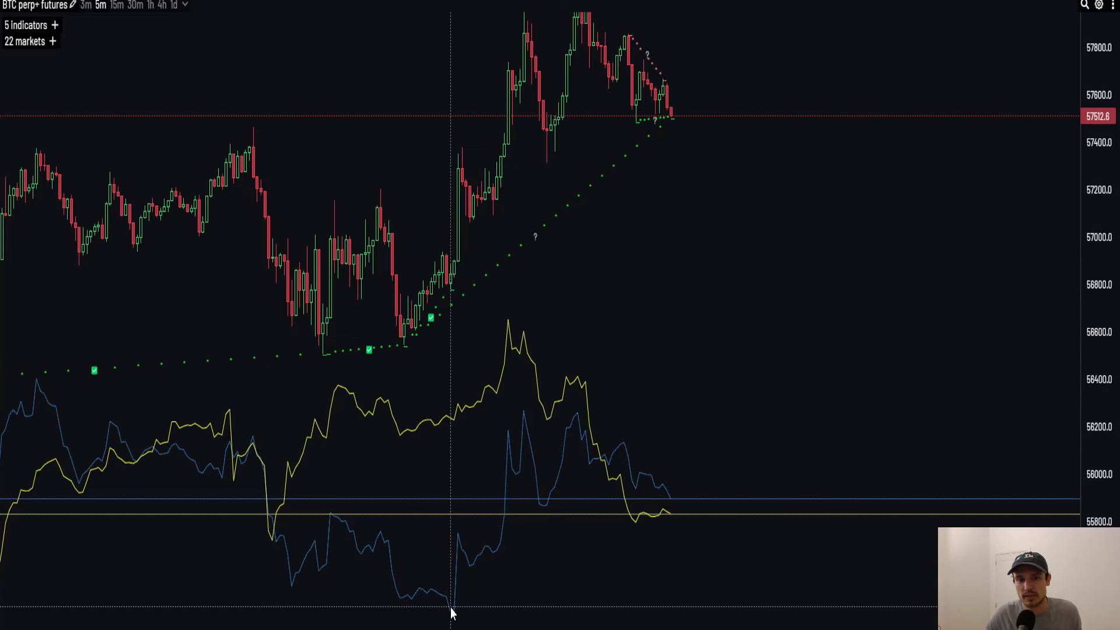
pyautogui.moveTo(657, 295); pyautogui.dragTo(597, 337)
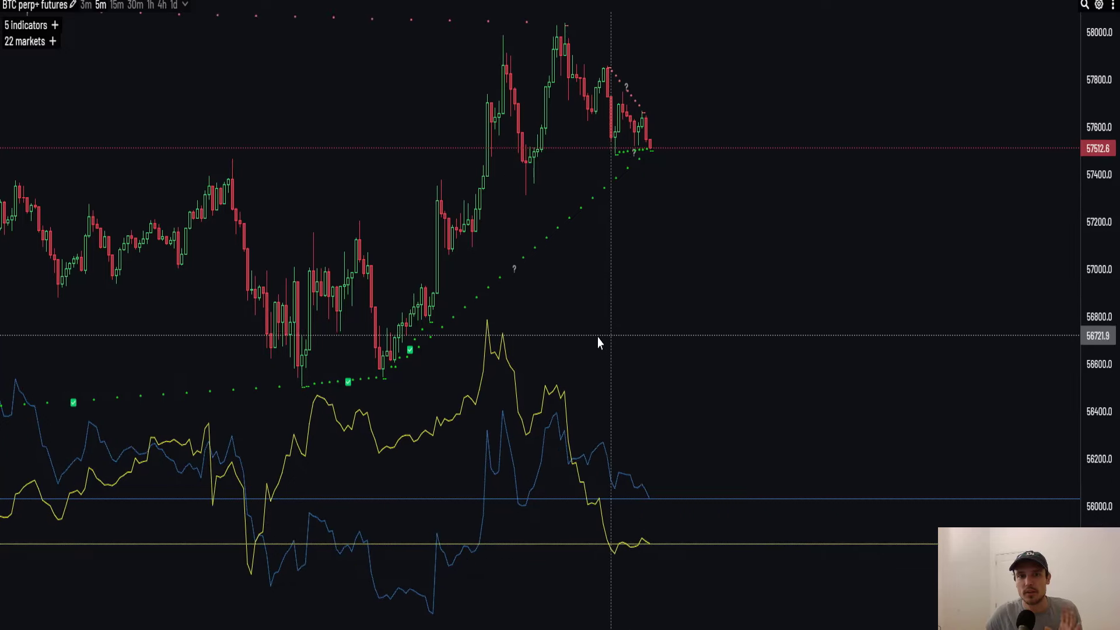
pyautogui.moveTo(610, 216); pyautogui.dragTo(483, 272)
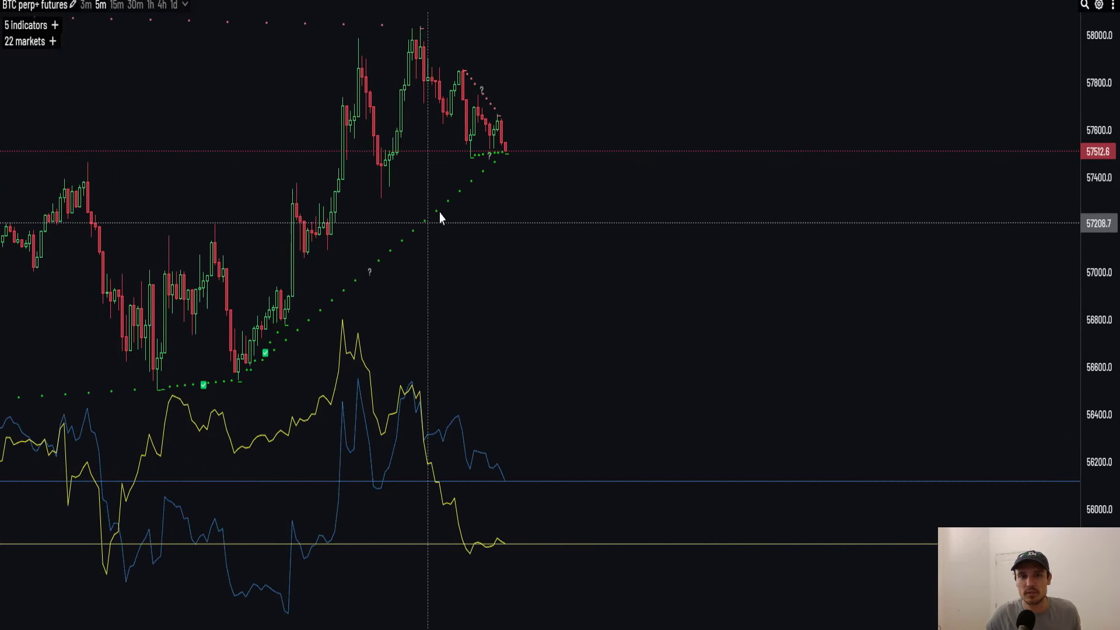
pyautogui.scroll(-5, 657, 258)
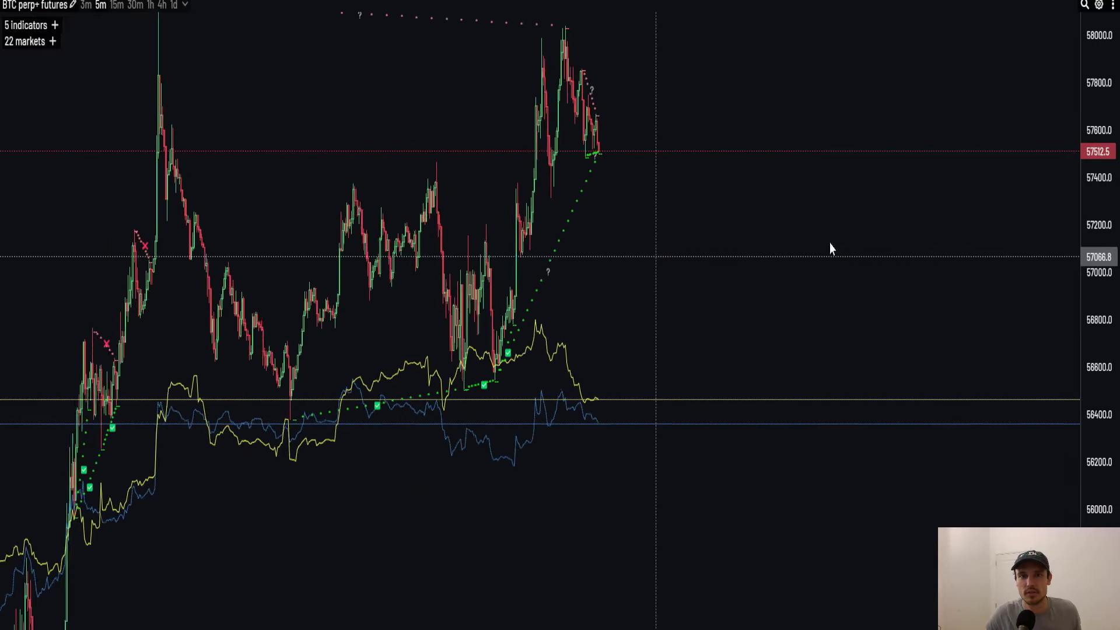
pyautogui.moveTo(1090, 319); pyautogui.dragTo(1089, 345)
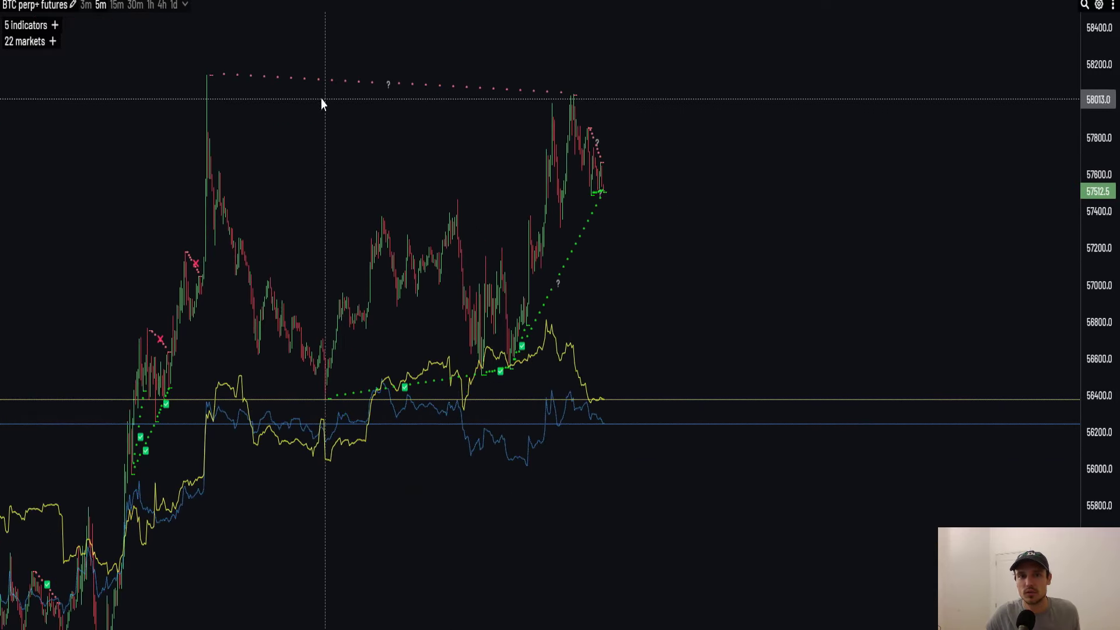
pyautogui.scroll(4, 612, 254)
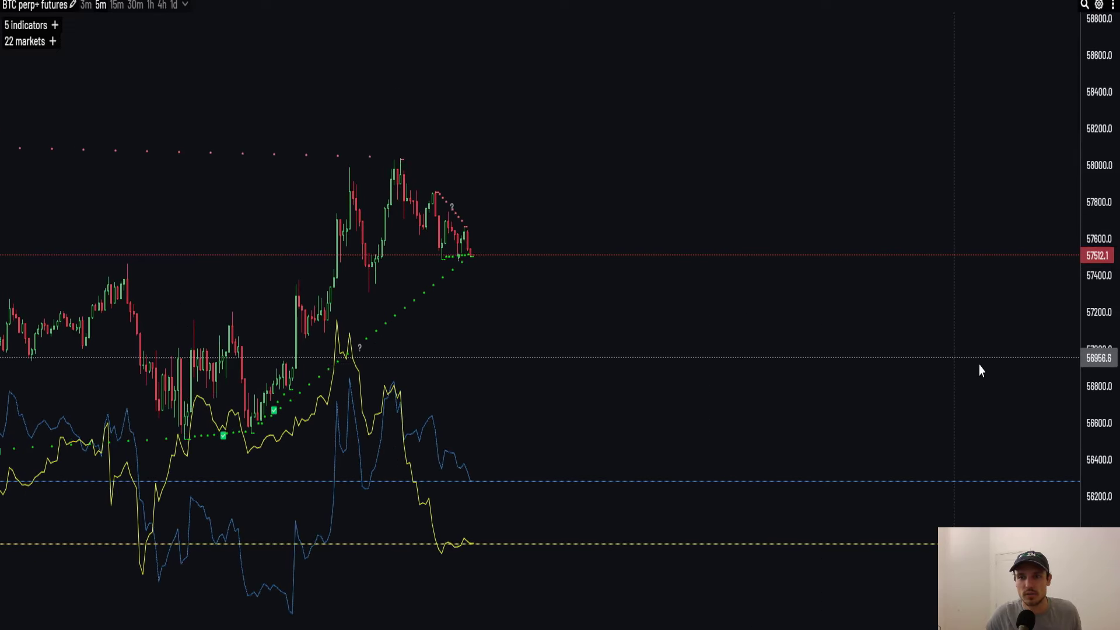
pyautogui.scroll(3, 449, 117)
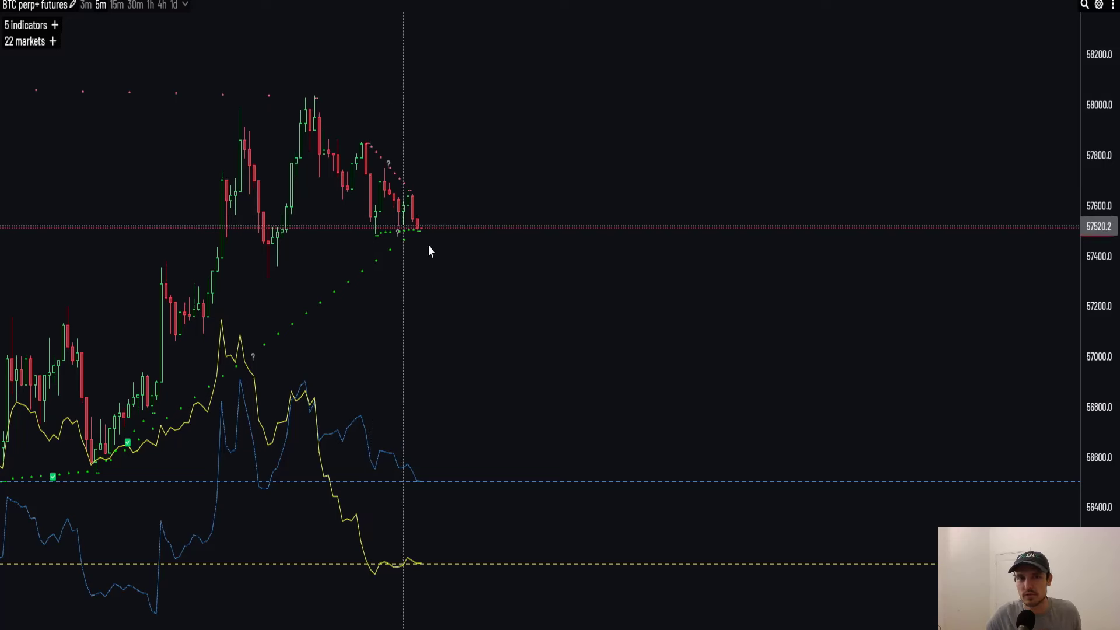
pyautogui.moveTo(514, 260); pyautogui.dragTo(456, 341)
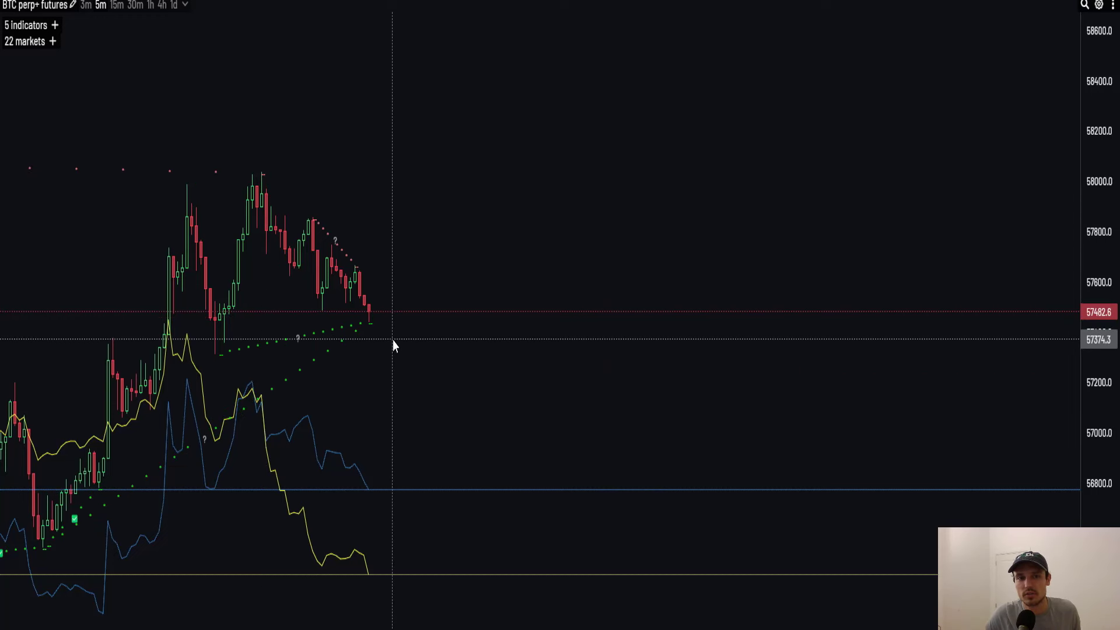
pyautogui.moveTo(393, 342); pyautogui.dragTo(374, 301)
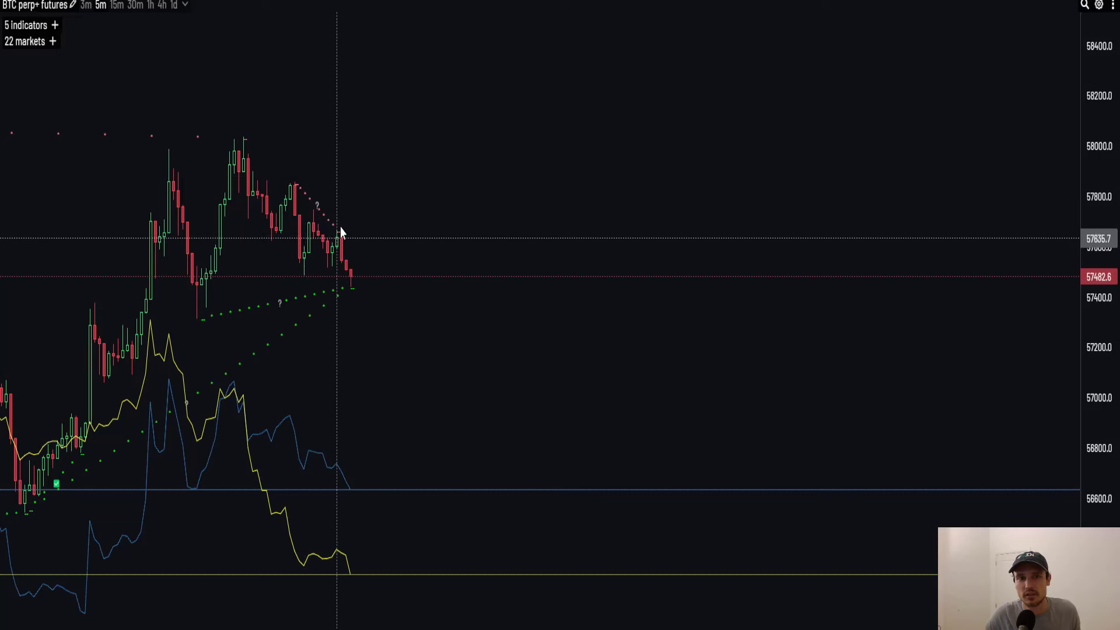
# Keep the Aggr chart on 5m and shift the candles left, leaving space on the right.
pyautogui.click(101, 7)
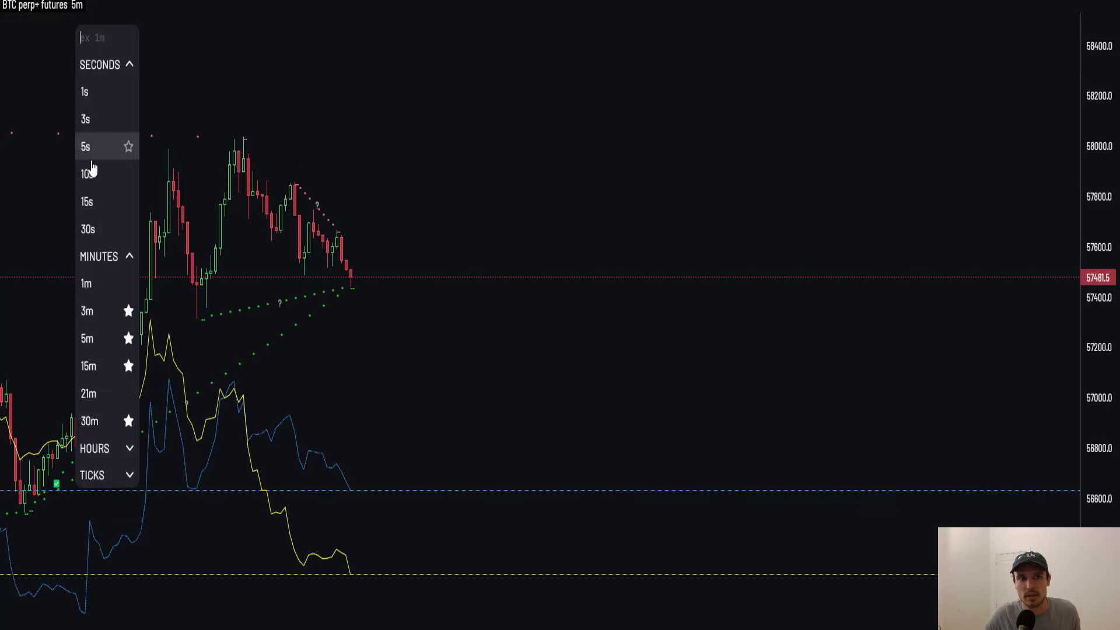
pyautogui.click(350, 354)
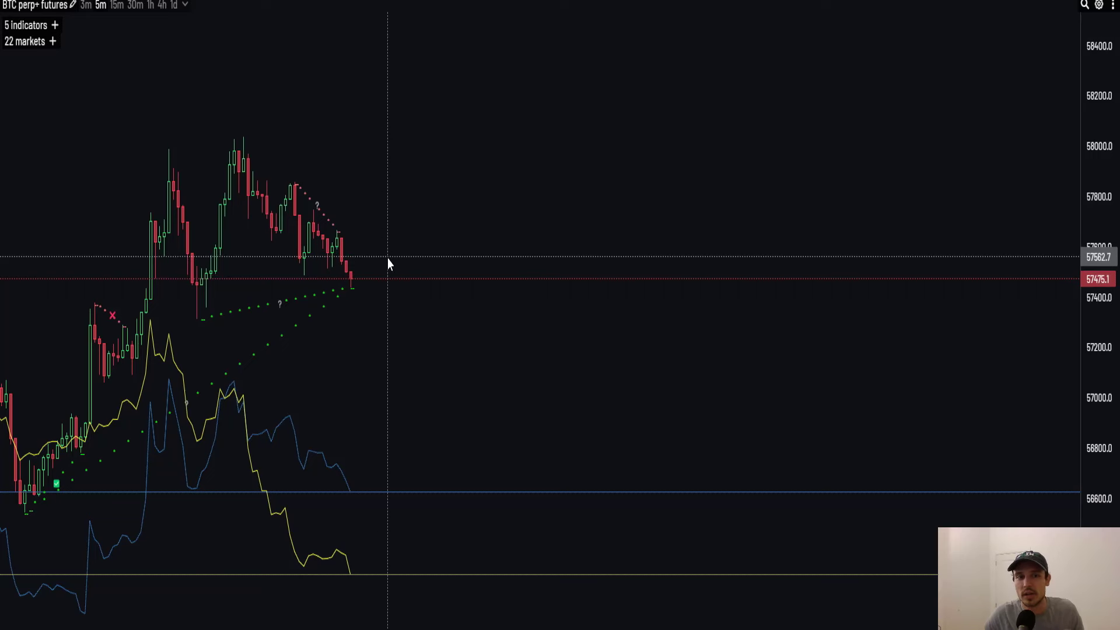
pyautogui.moveTo(387, 257); pyautogui.dragTo(350, 278)
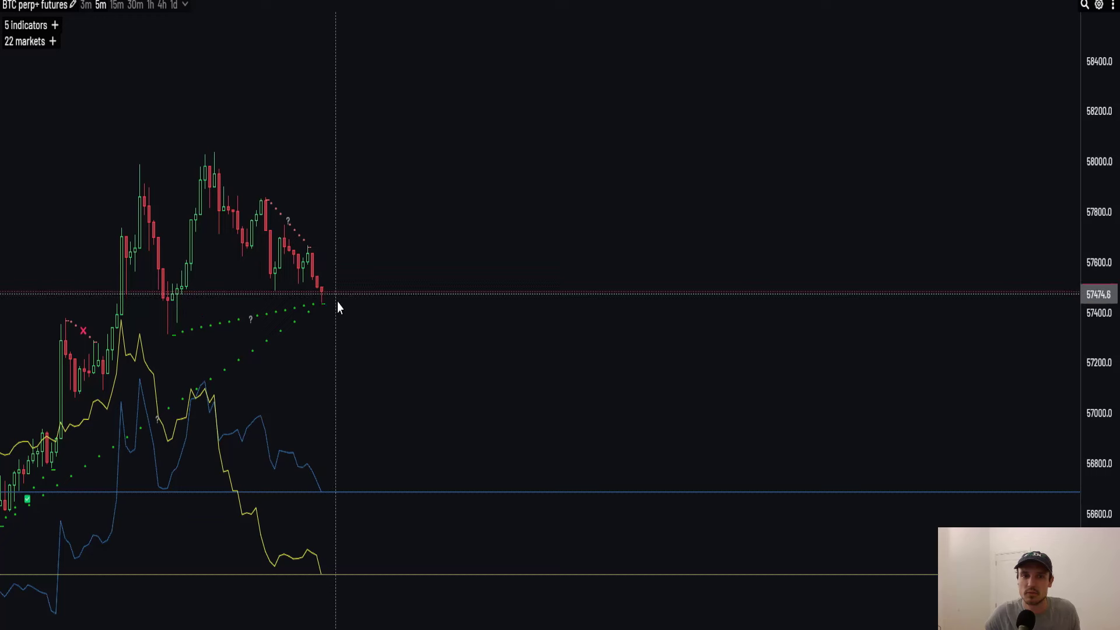
pyautogui.moveTo(297, 272); pyautogui.dragTo(403, 206)
pyautogui.scroll(-1, 403, 205)
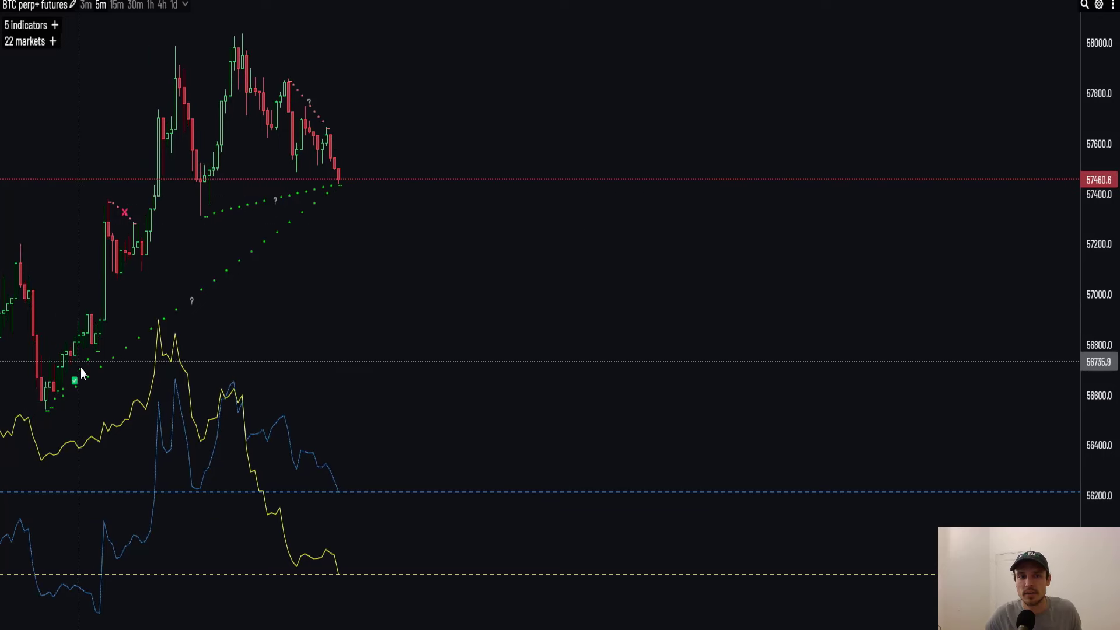
pyautogui.moveTo(345, 244); pyautogui.dragTo(326, 276)
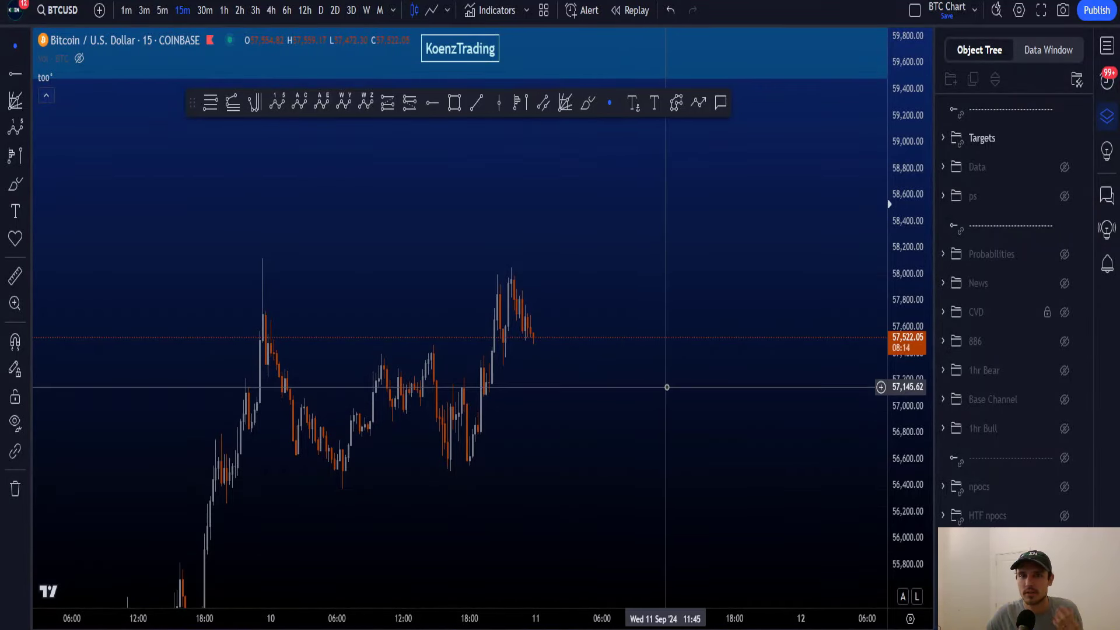
pyautogui.moveTo(665, 385); pyautogui.dragTo(638, 355)
pyautogui.click(586, 111)
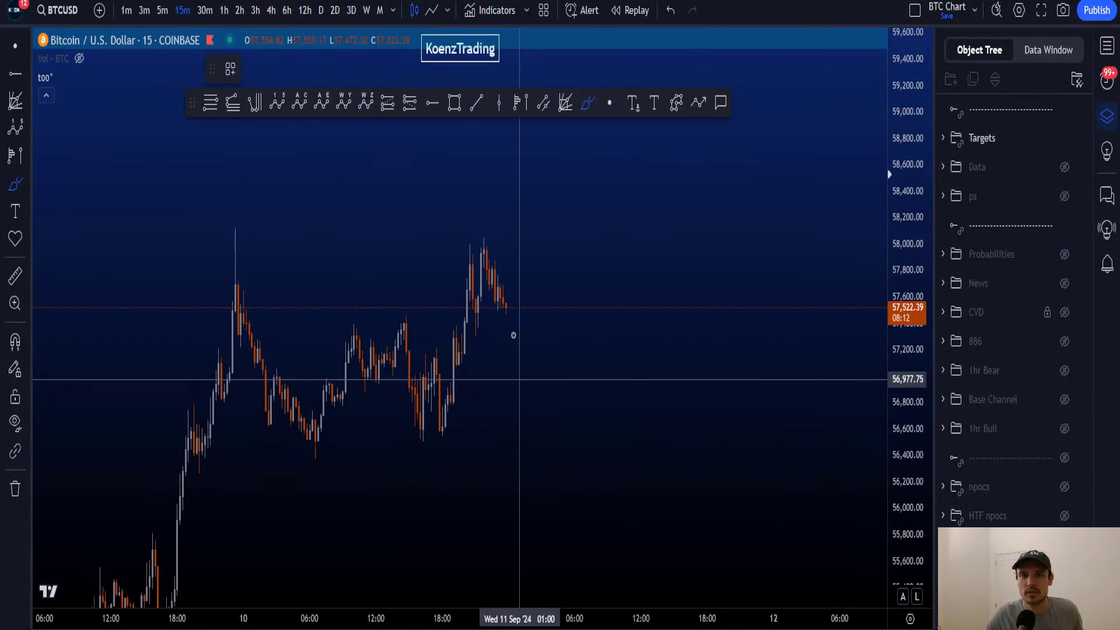
pyautogui.moveTo(513, 338); pyautogui.dragTo(642, 120)
pyautogui.moveTo(530, 298)
pyautogui.mouseDown()
pyautogui.moveTo(570, 128)
pyautogui.moveTo(619, 559)
pyautogui.mouseUp()
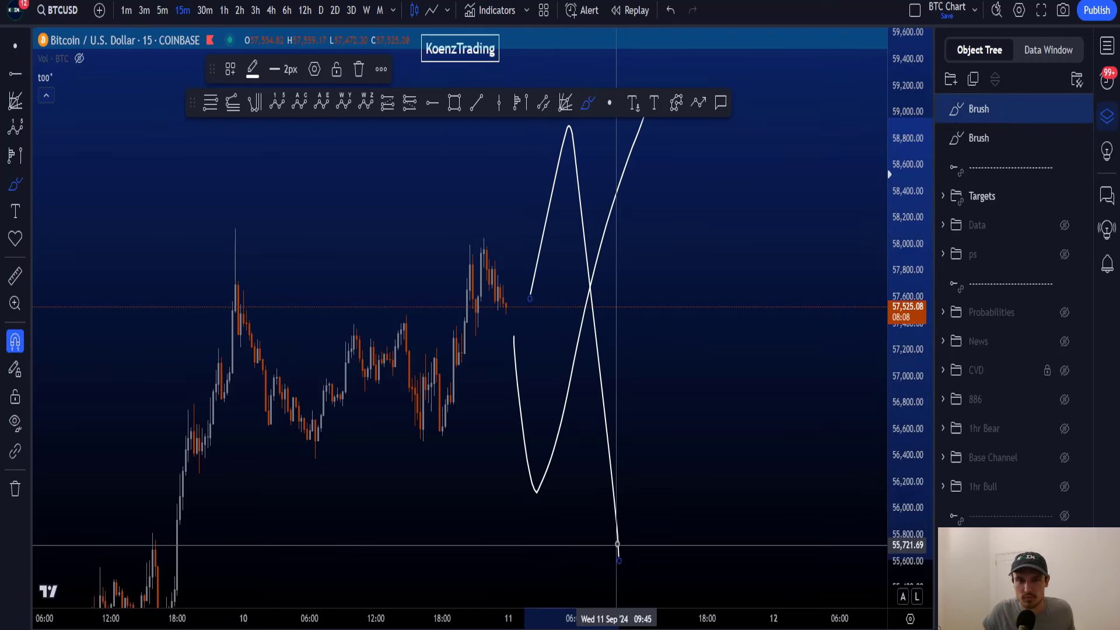
pyautogui.hotkey('ctrl', 'z')
pyautogui.hotkey('ctrl', 'z')
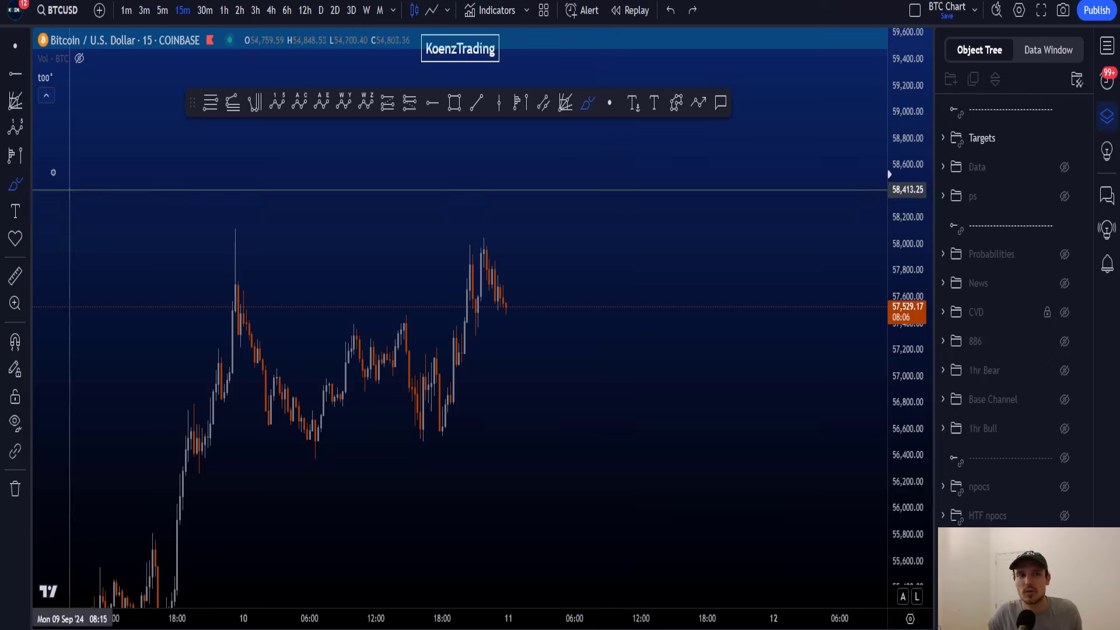
pyautogui.click(16, 45)
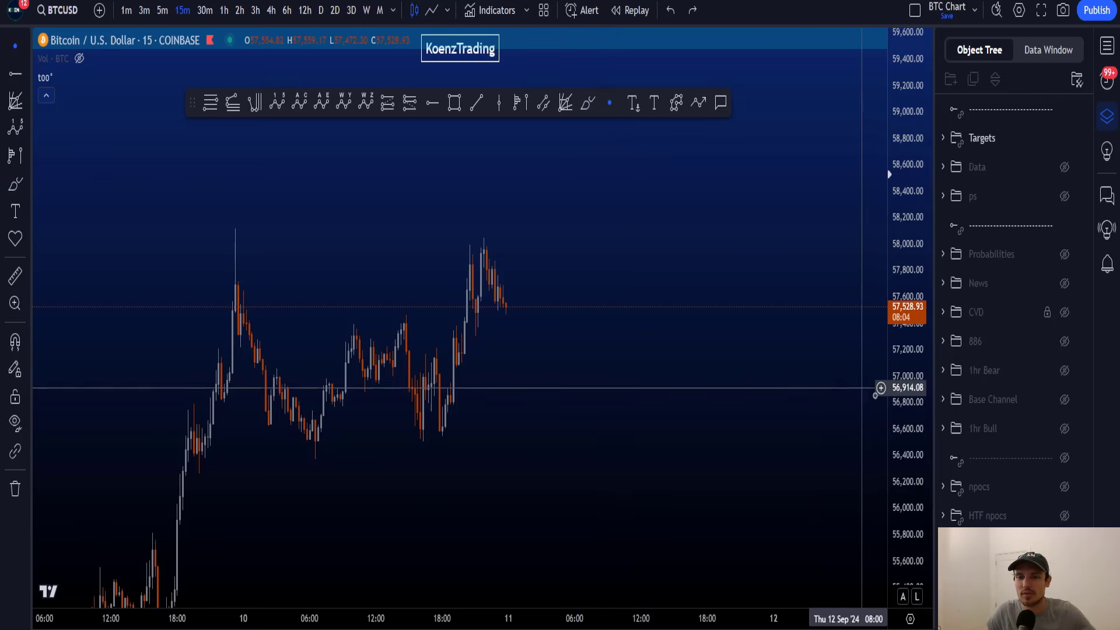
pyautogui.moveTo(914, 402); pyautogui.dragTo(908, 411)
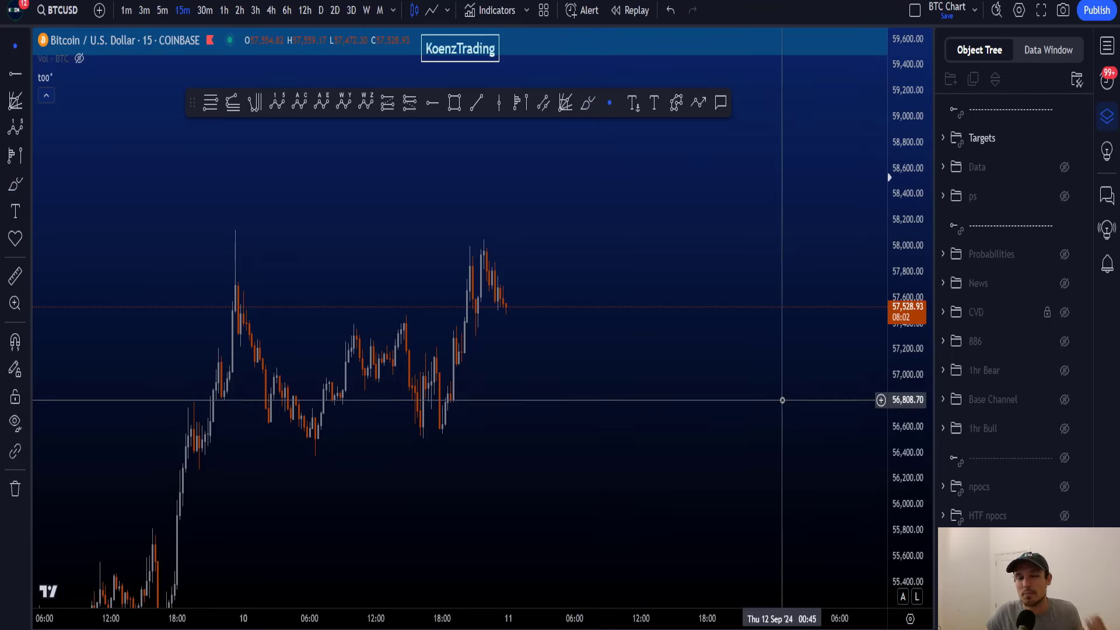
pyautogui.moveTo(751, 388); pyautogui.dragTo(745, 405)
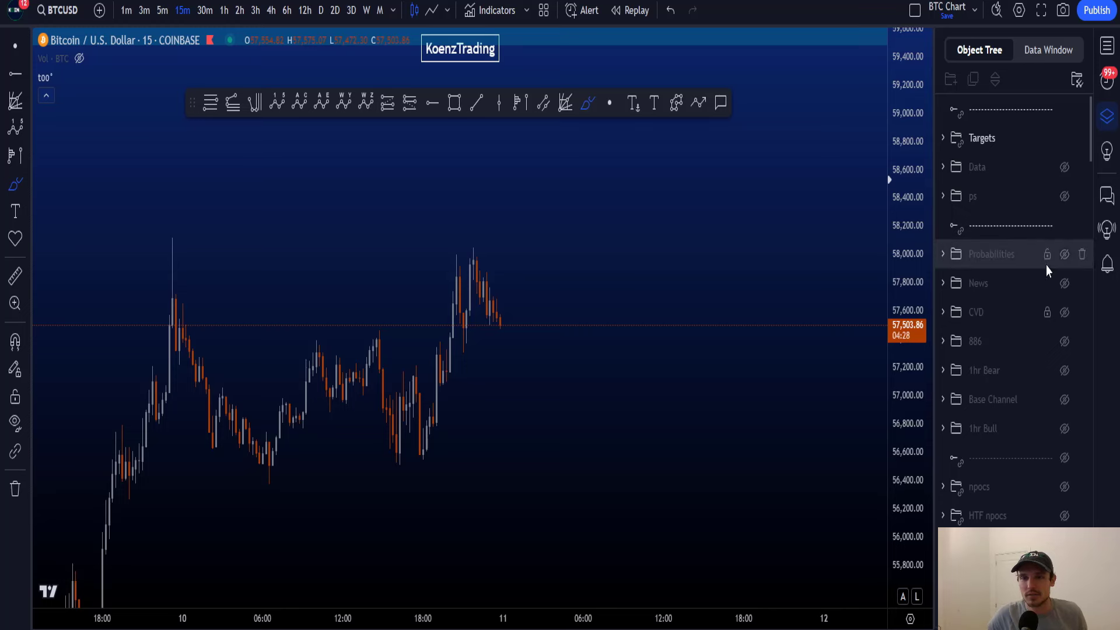
# Show the Probabilities note box, then brush-circle the 'Take the high' line and 10 Sep high, and undo both.
pyautogui.click(1064, 255)
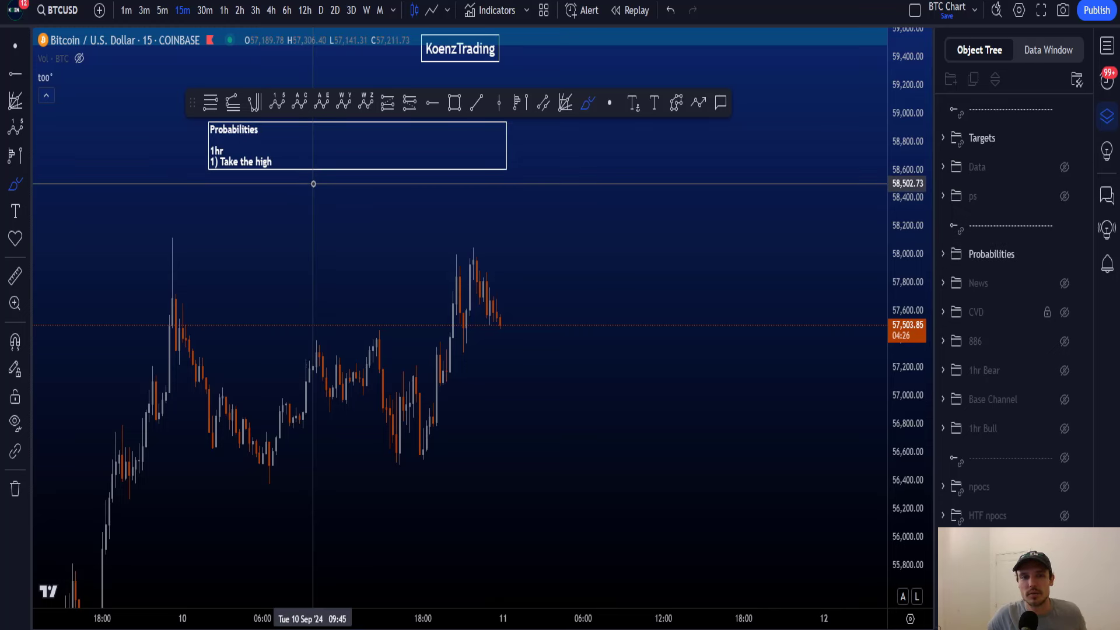
pyautogui.moveTo(296, 183)
pyautogui.mouseDown()
pyautogui.moveTo(215, 183)
pyautogui.moveTo(210, 146)
pyautogui.moveTo(310, 183)
pyautogui.mouseUp()
pyautogui.moveTo(188, 233)
pyautogui.mouseDown()
pyautogui.moveTo(155, 249)
pyautogui.moveTo(193, 215)
pyautogui.mouseUp()
pyautogui.hotkey('ctrl', 'z')
pyautogui.hotkey('ctrl', 'z')
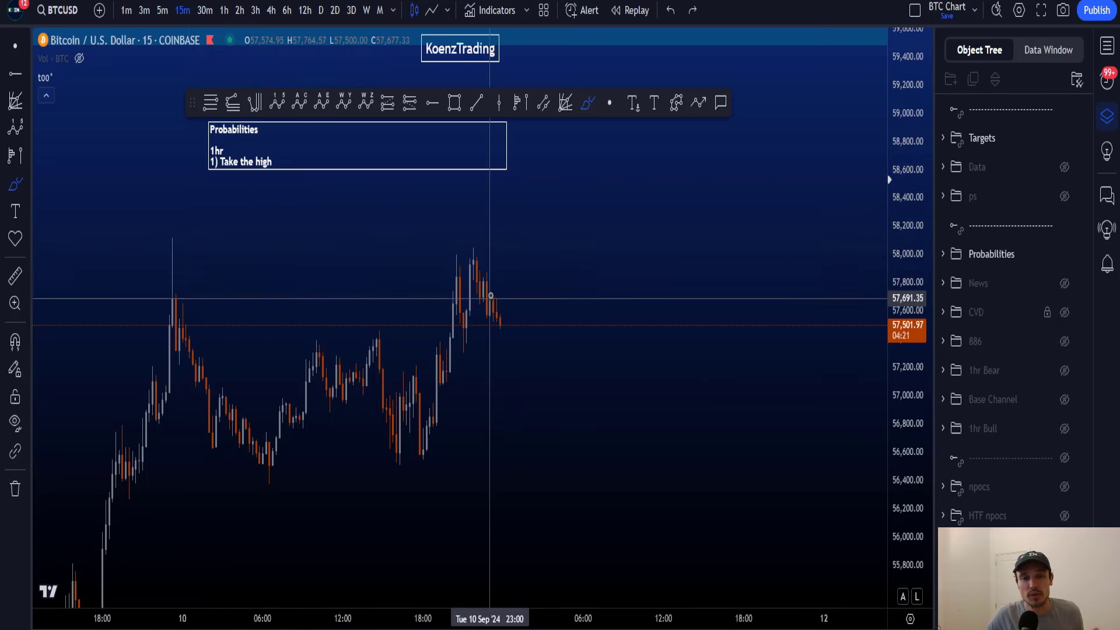
# Circle the Sep 10 high again and undo it, then brush-sketch a path from the latest candles.
pyautogui.moveTo(482, 263)
pyautogui.mouseDown()
pyautogui.moveTo(506, 318)
pyautogui.moveTo(471, 291)
pyautogui.moveTo(483, 272)
pyautogui.mouseUp()
pyautogui.hotkey('ctrl', 'z')
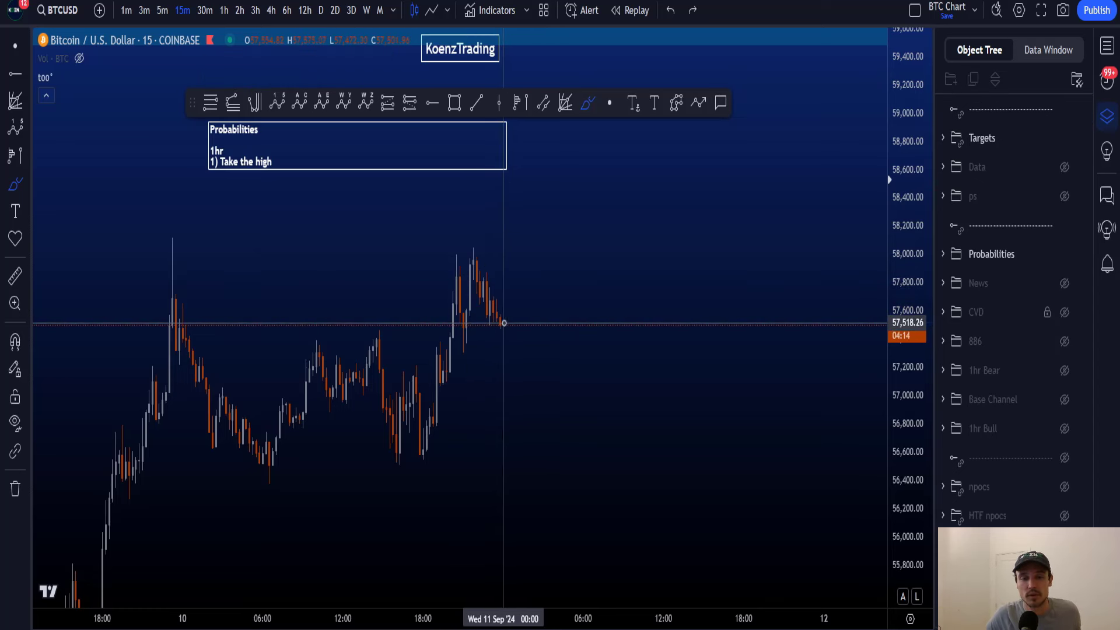
pyautogui.moveTo(503, 328)
pyautogui.mouseDown()
pyautogui.moveTo(532, 500)
pyautogui.moveTo(589, 310)
pyautogui.mouseUp()
pyautogui.press('Escape')
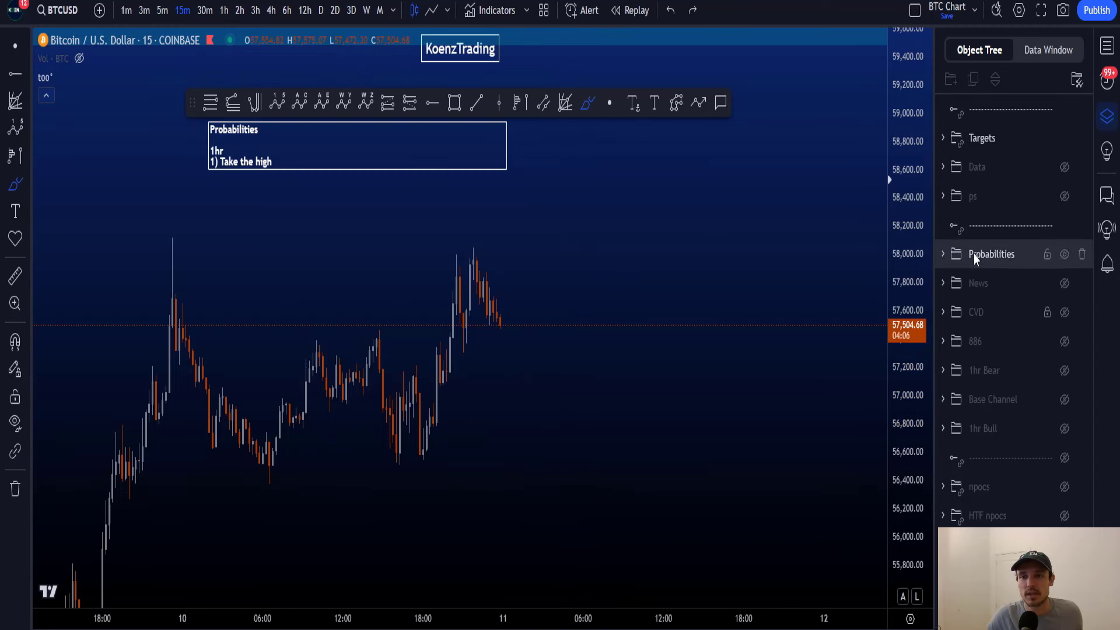
pyautogui.click(1060, 345)
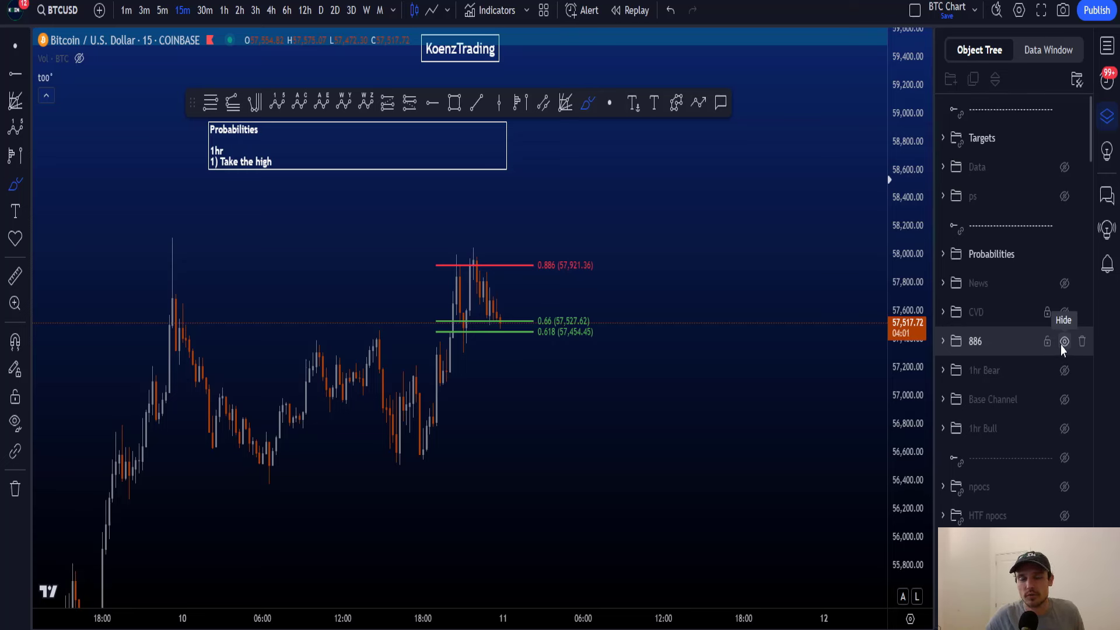
pyautogui.click(1061, 345)
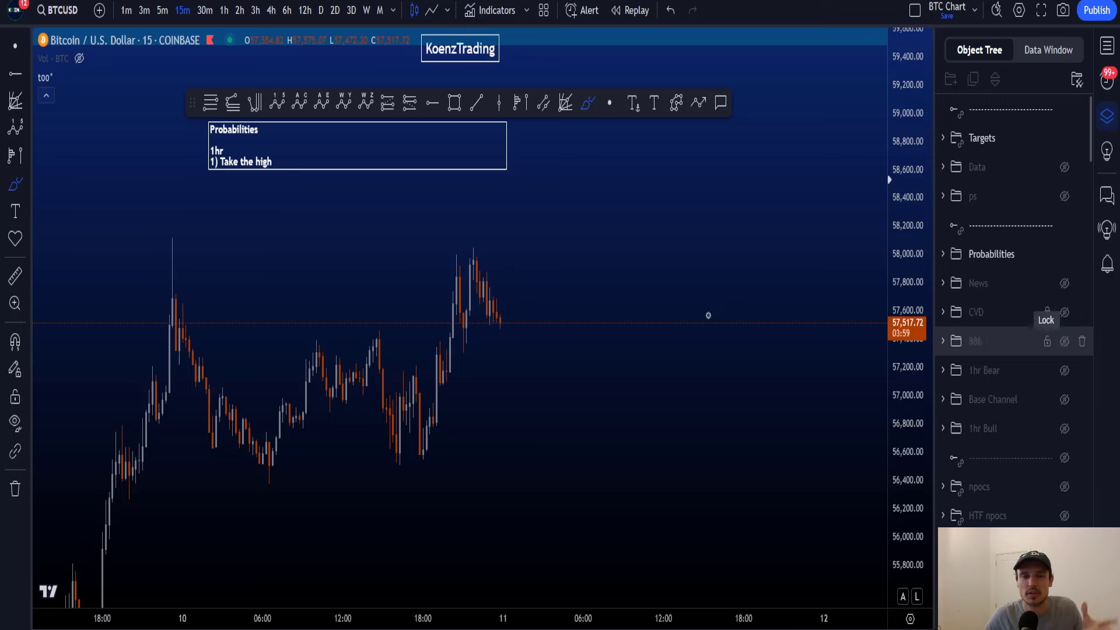
pyautogui.moveTo(188, 236)
pyautogui.mouseDown()
pyautogui.moveTo(162, 241)
pyautogui.moveTo(189, 245)
pyautogui.moveTo(181, 225)
pyautogui.mouseUp()
pyautogui.hotkey('ctrl', 'z')
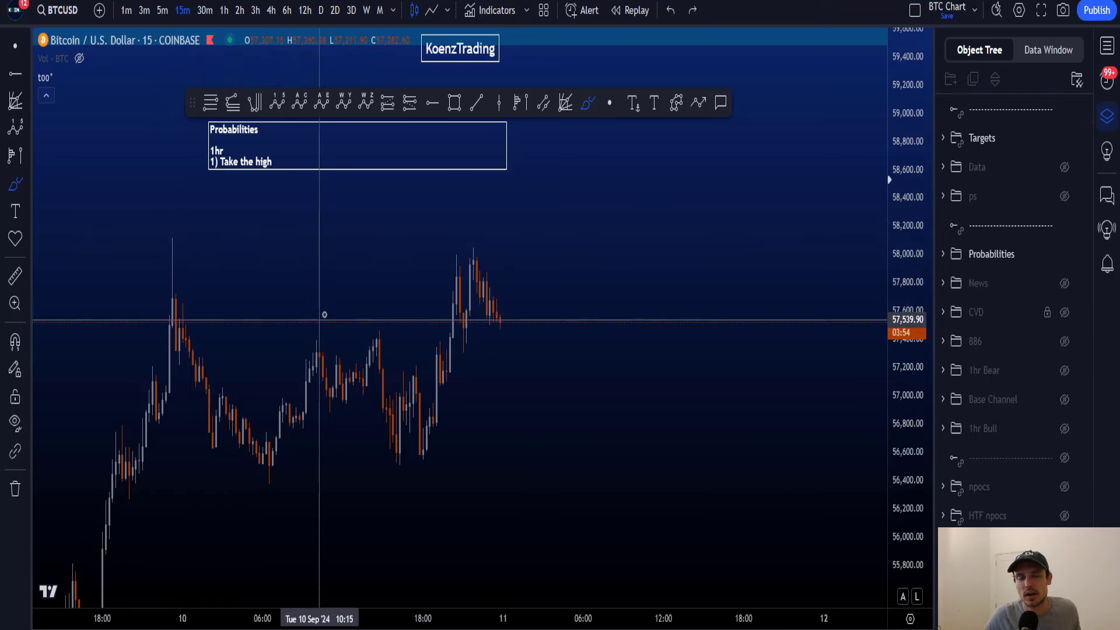